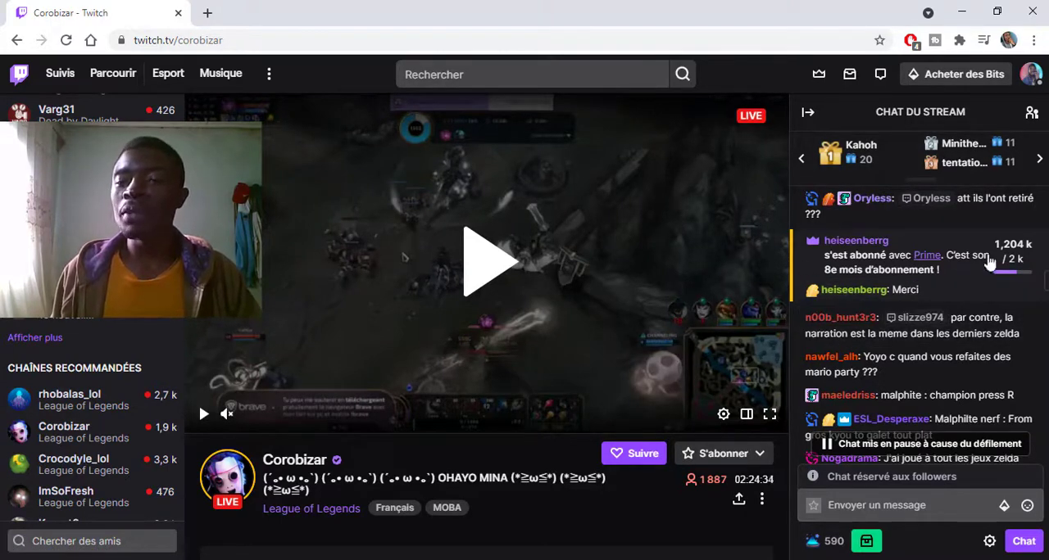
- Find the subscription goal counter beside a resubscription message in the stream chat and open the goal's details
mouse_move(1021, 259)
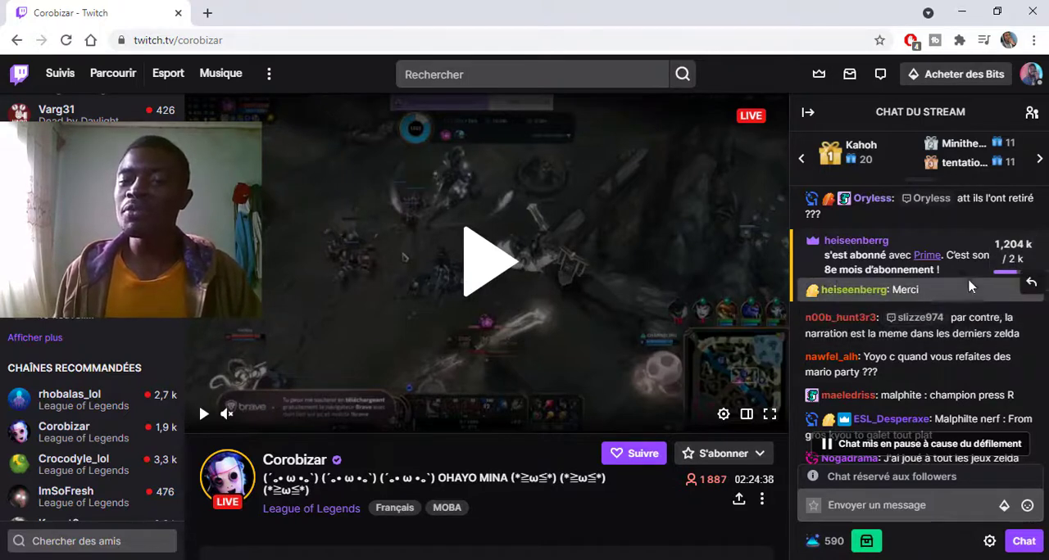
scroll(961, 377, up, 2)
scroll(961, 377, down, 1)
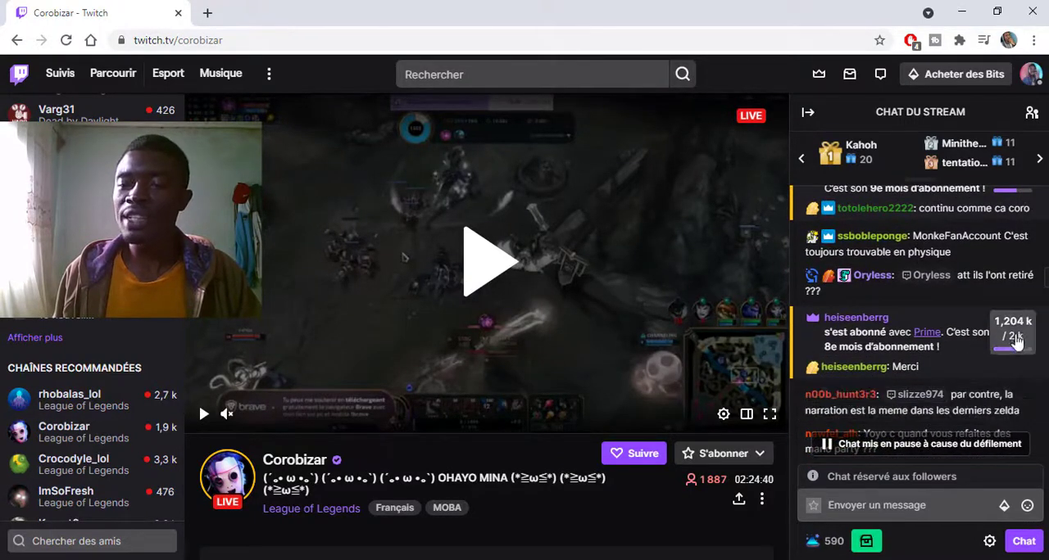
mouse_move(1014, 336)
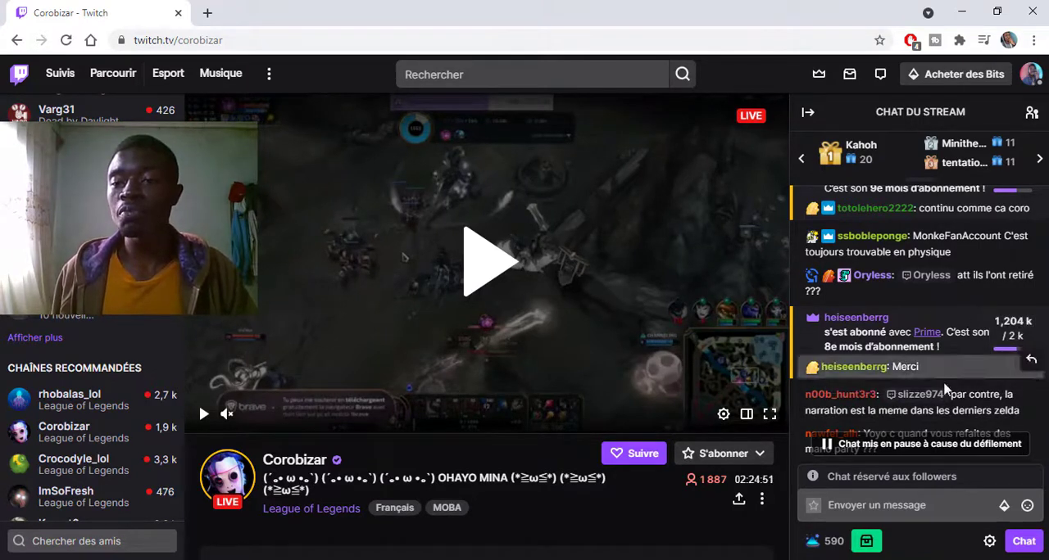
click(1012, 338)
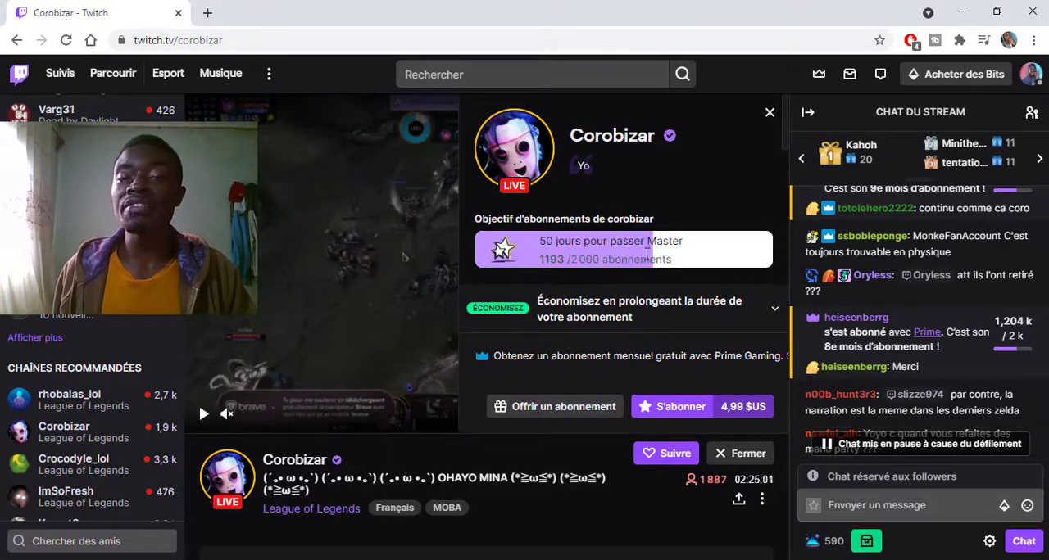
- Examine Corobizar's subscription goal and subscriber perks, and close the subscription details
drag(583, 261, 664, 241)
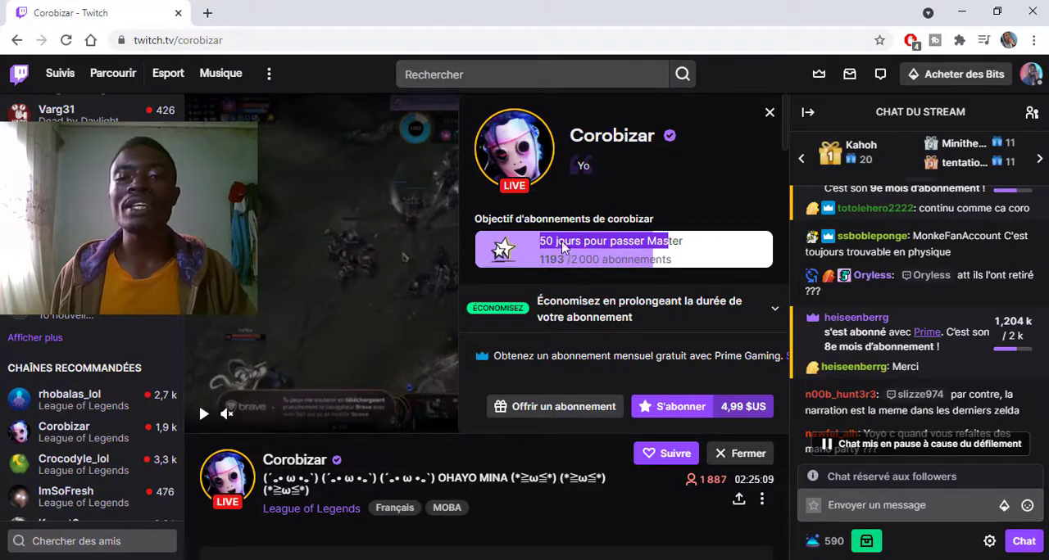
drag(563, 247, 540, 238)
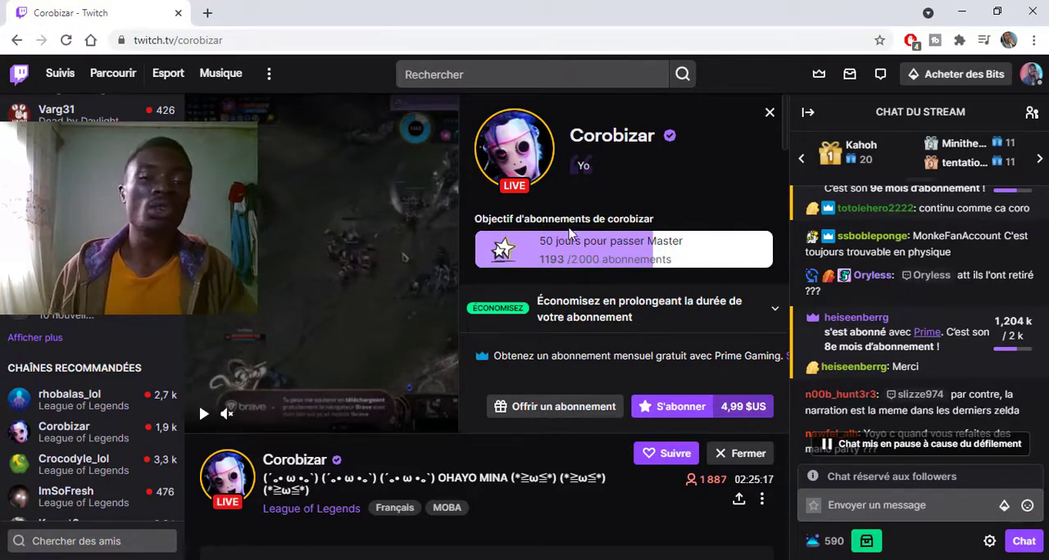
scroll(596, 230, down, 2)
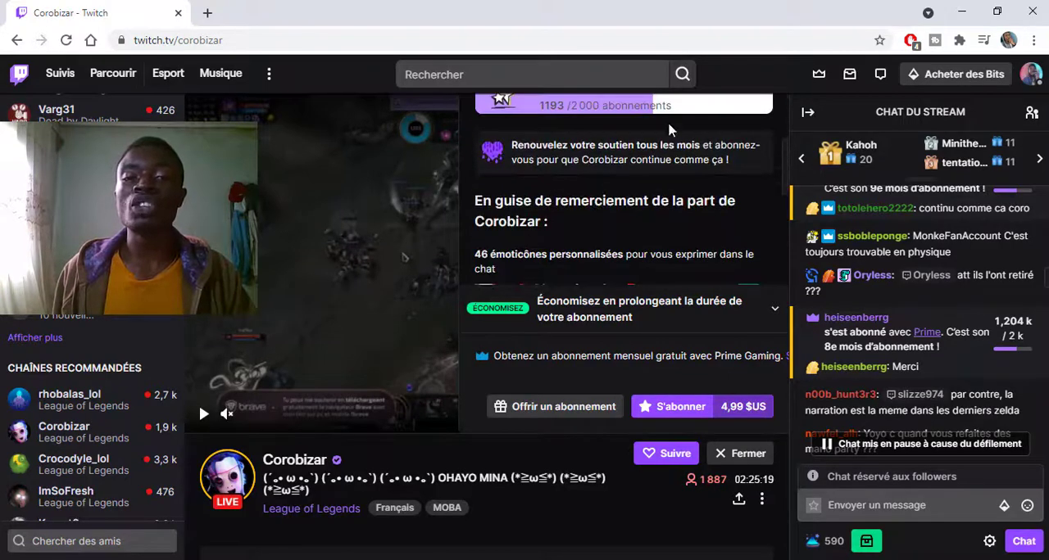
scroll(629, 188, up, 2)
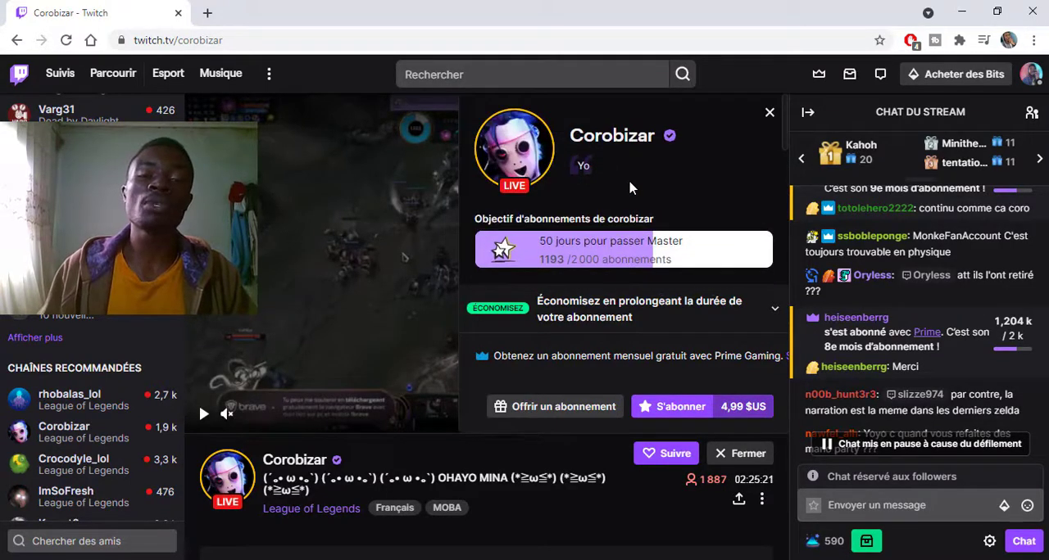
scroll(620, 235, down, 4)
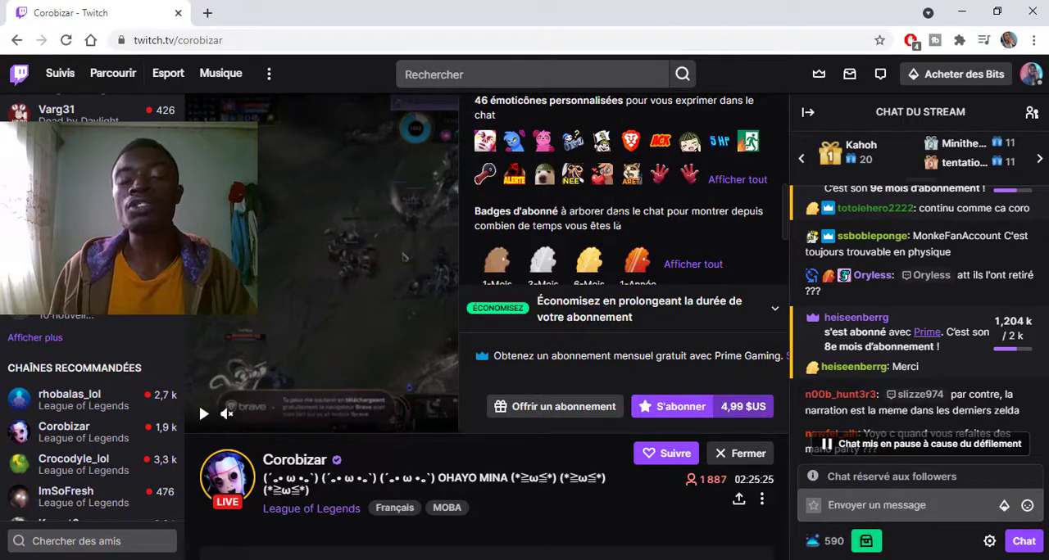
scroll(680, 175, up, 4)
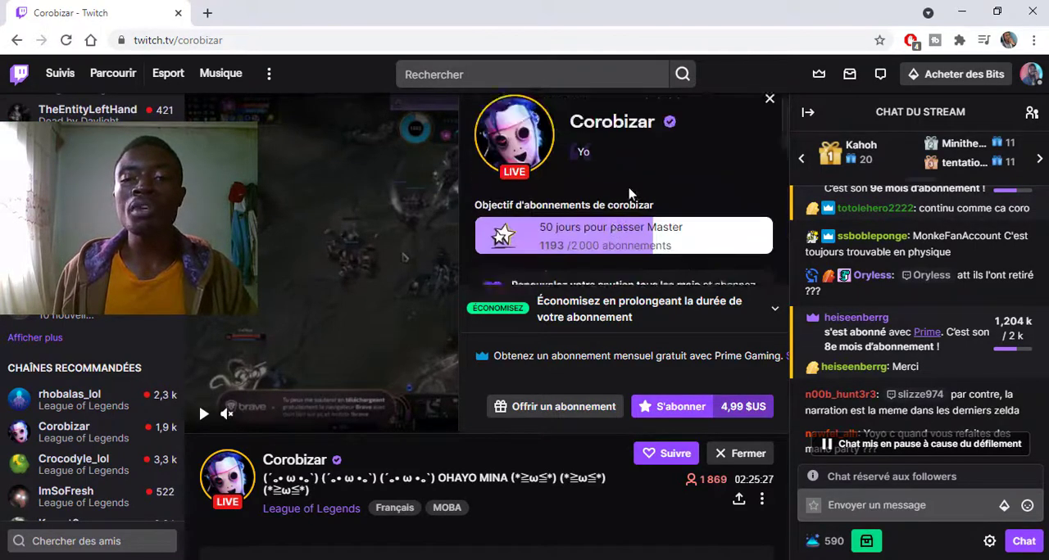
click(769, 114)
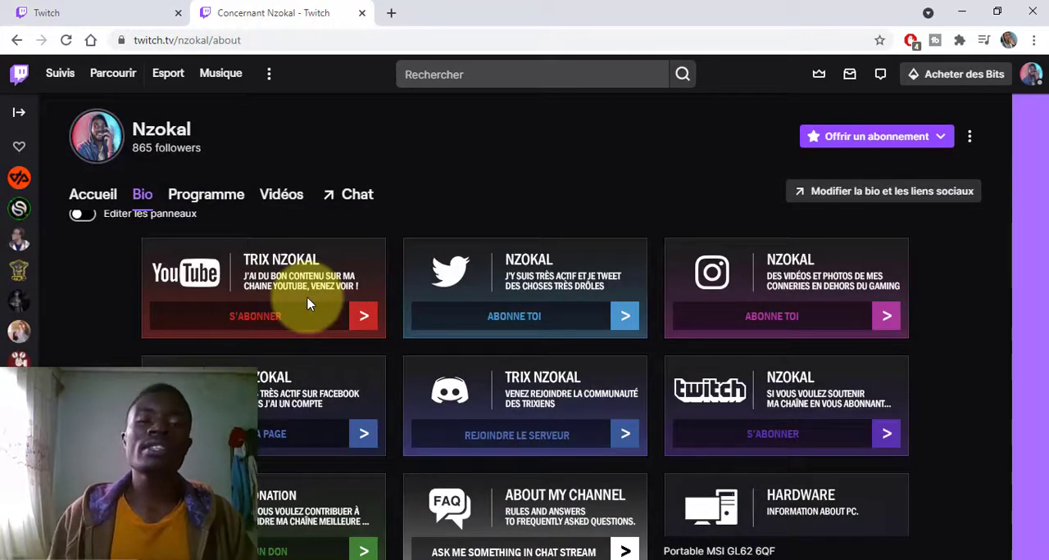
- Open the creator dashboard for the Nzokal channel and bring up the choice of quick actions to add
click(1034, 82)
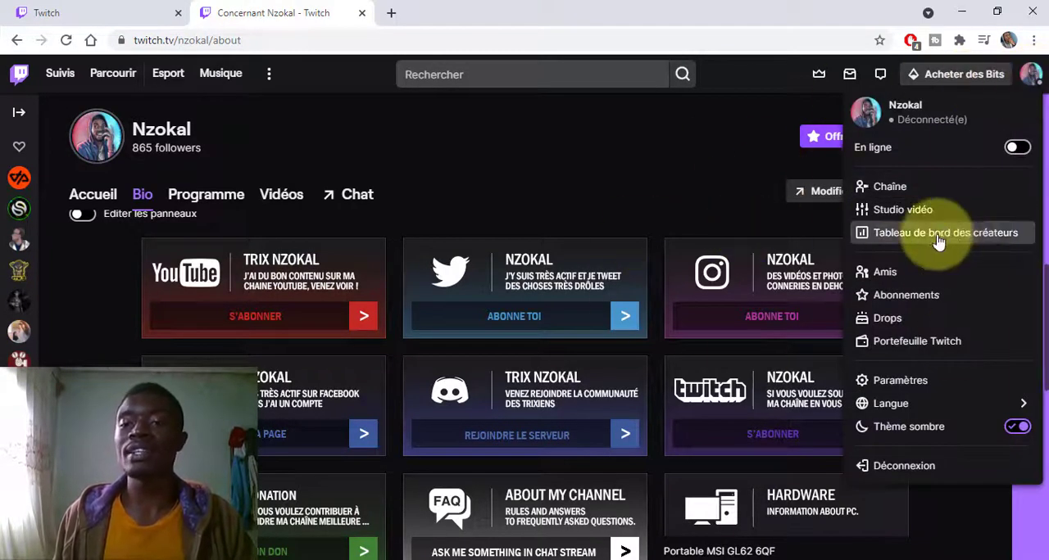
click(964, 234)
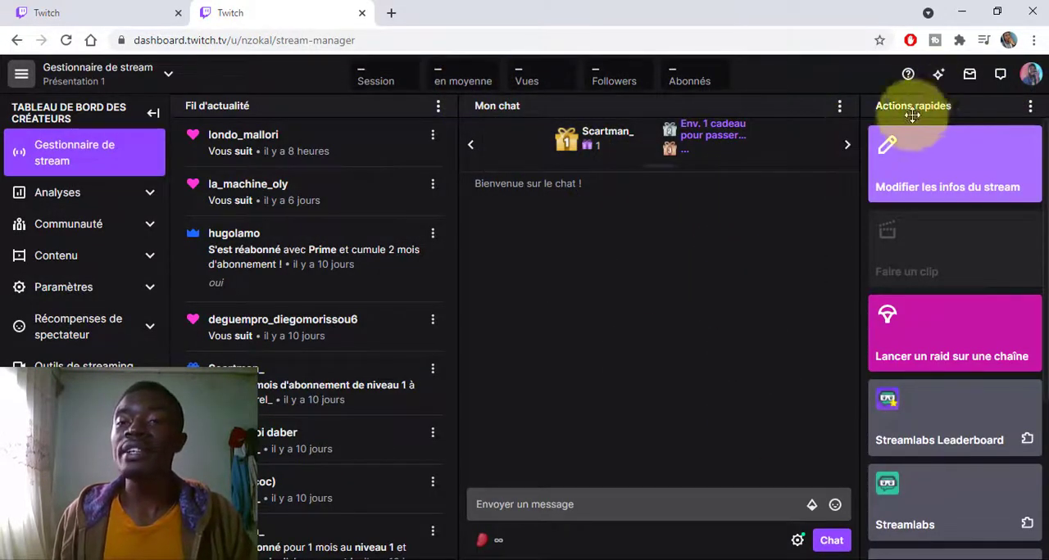
scroll(912, 258, down, 3)
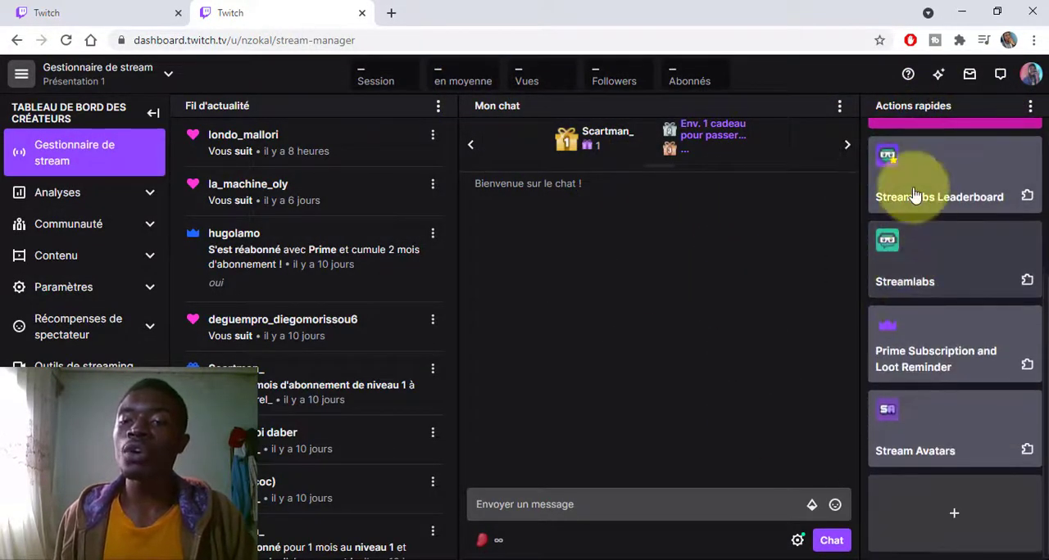
scroll(909, 188, up, 3)
scroll(912, 246, down, 3)
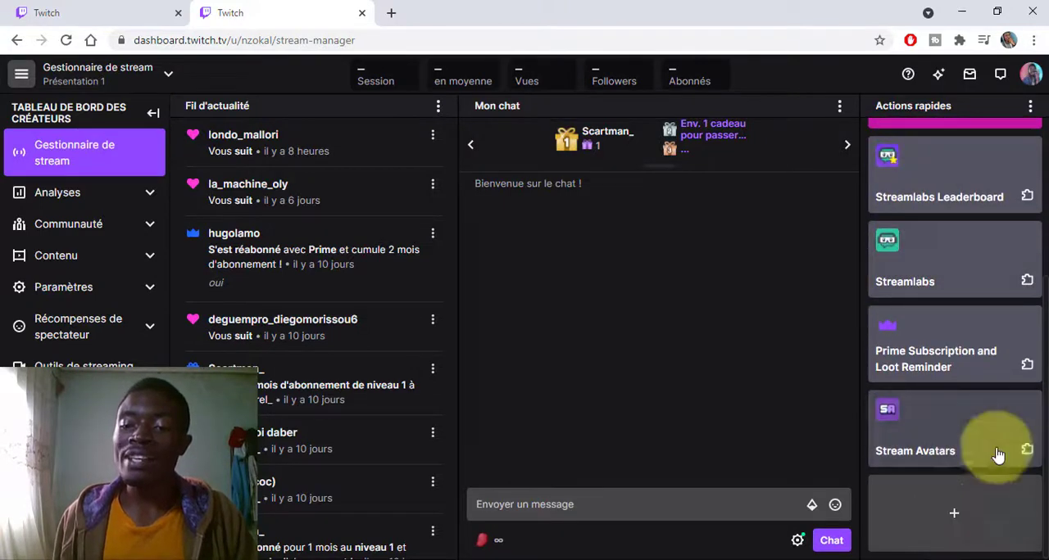
click(949, 518)
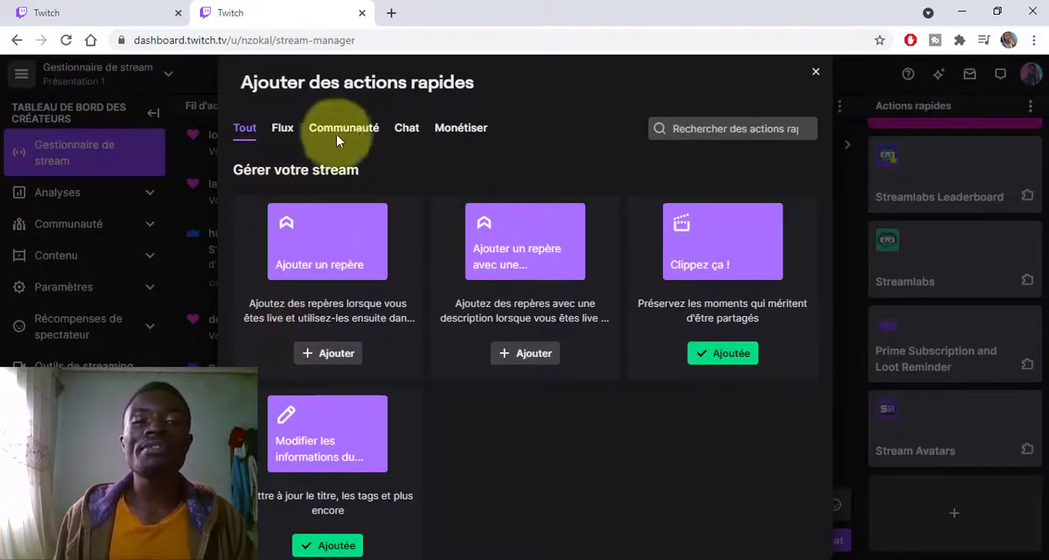
- Add the community quick action "Gérer les objectifs" and close the quick action selection
click(348, 131)
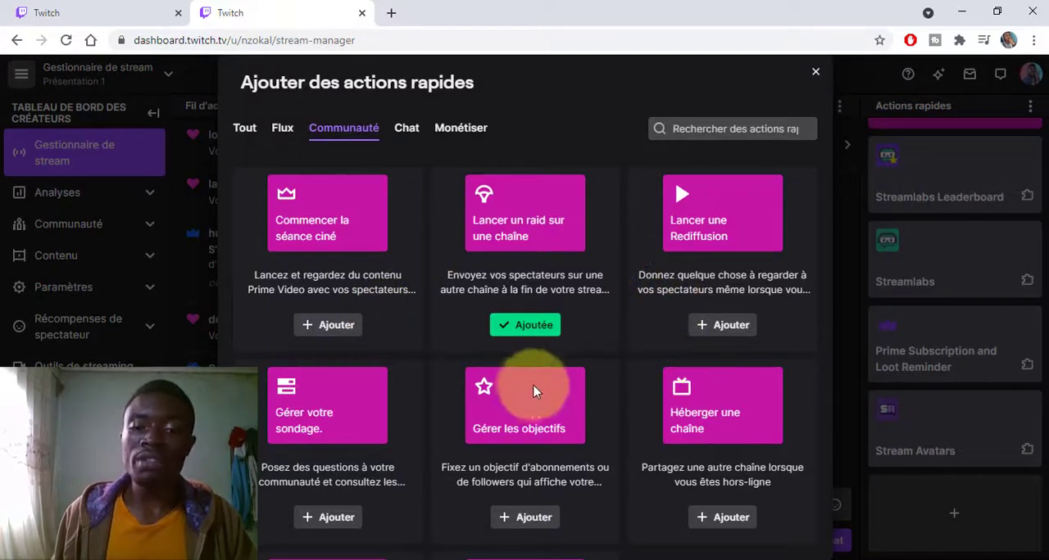
scroll(535, 375, down, 3)
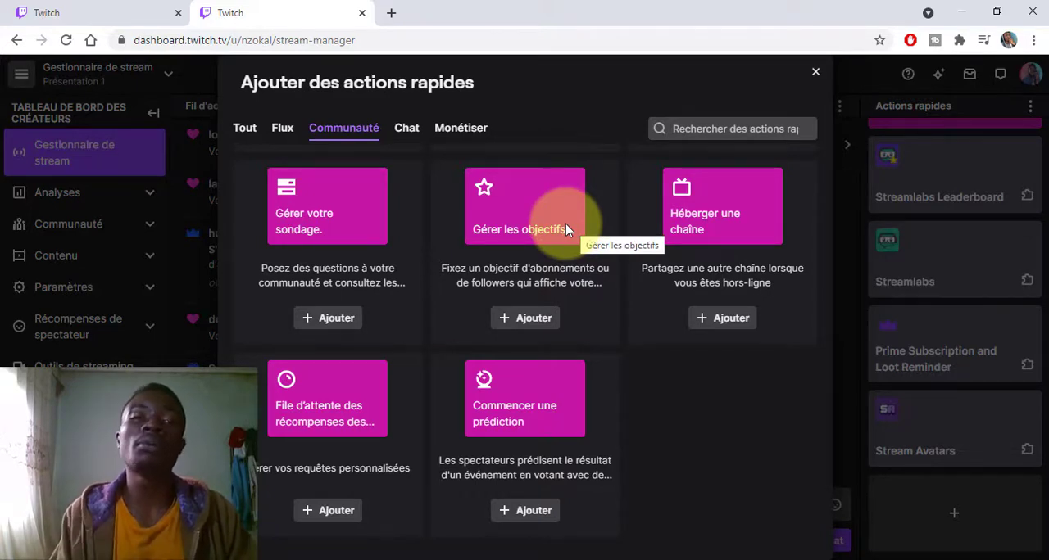
click(515, 323)
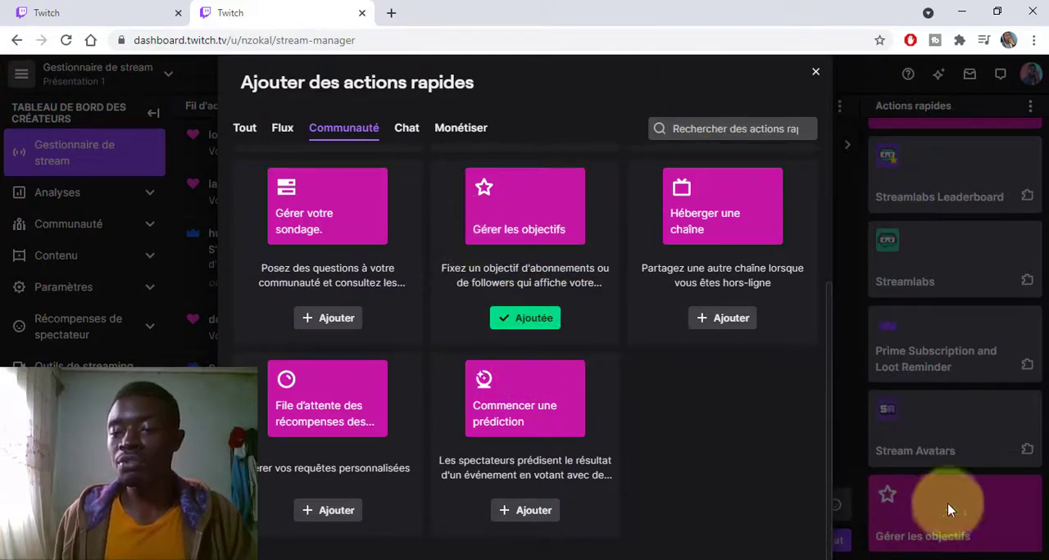
click(816, 72)
- Start a new goal with the "Gérer les objectifs" quick action, keeping Abonnements as its type
scroll(910, 384, down, 1)
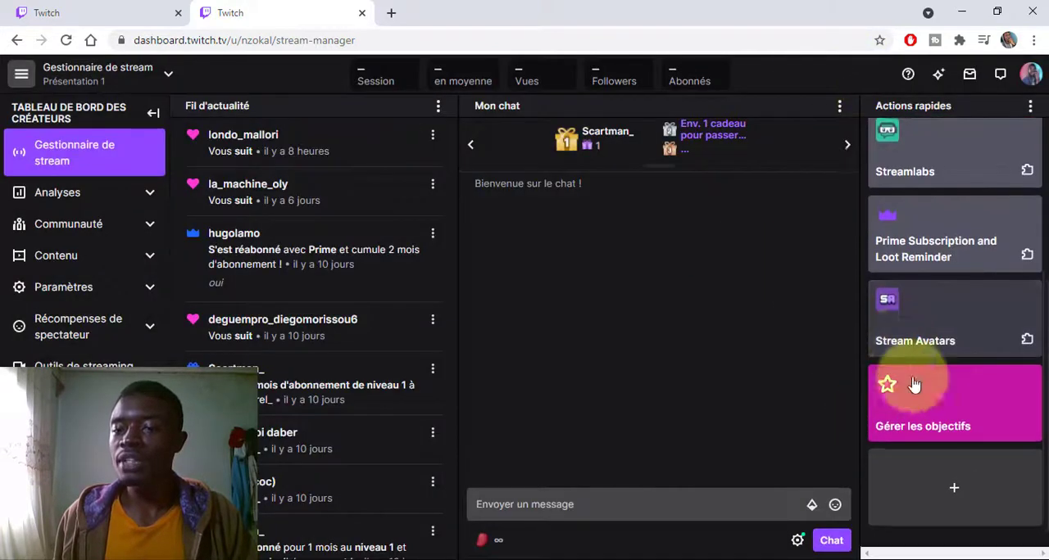
click(954, 409)
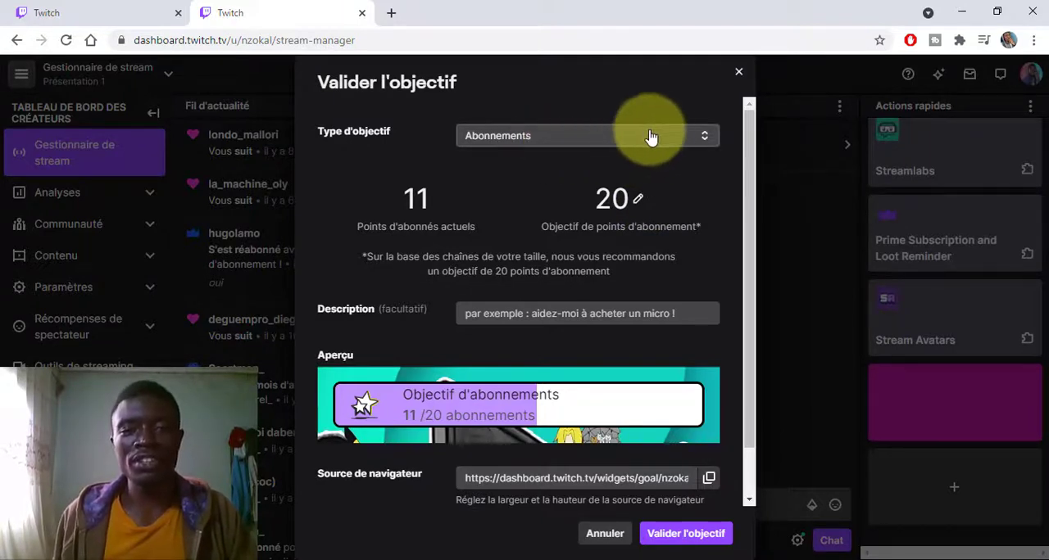
click(556, 143)
click(557, 145)
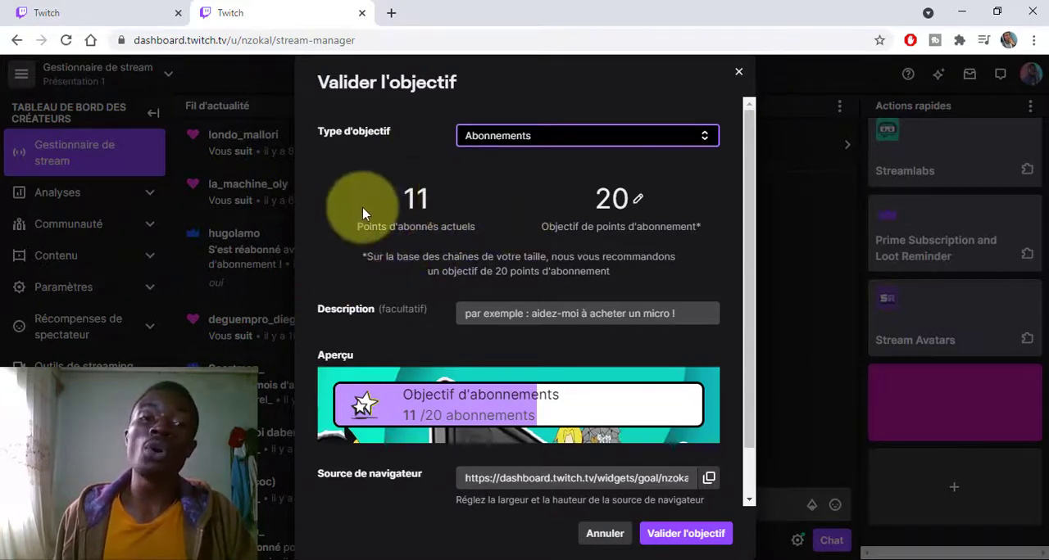
- Enter "Stream cuisine" as the goal's description and check its preview
click(513, 313)
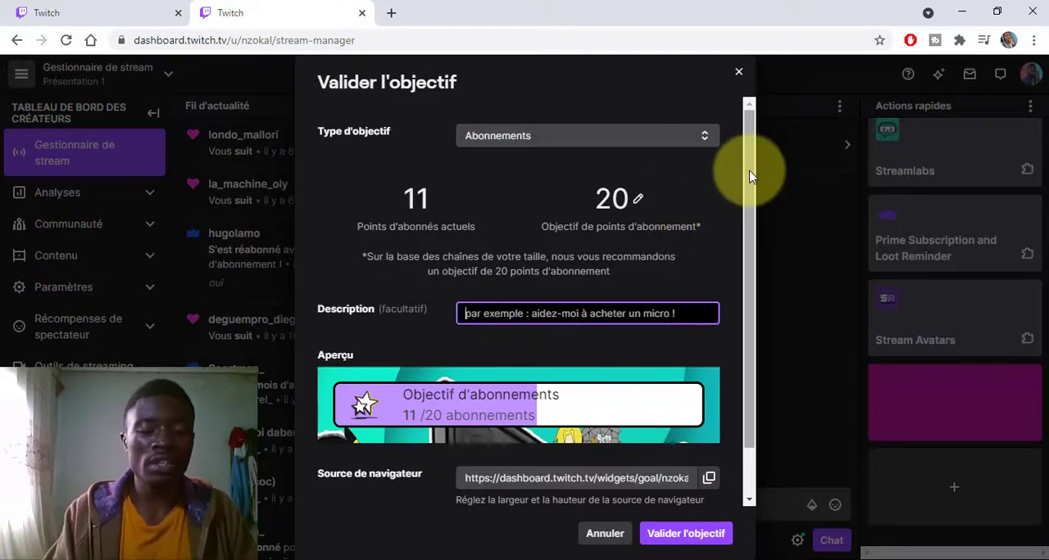
text(Stream cuisine)
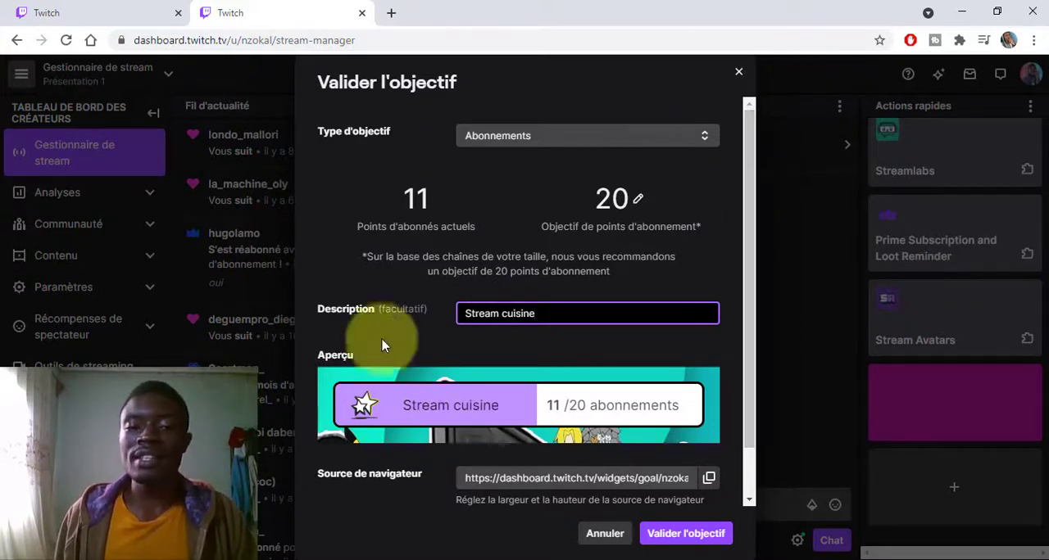
scroll(360, 331, down, 1)
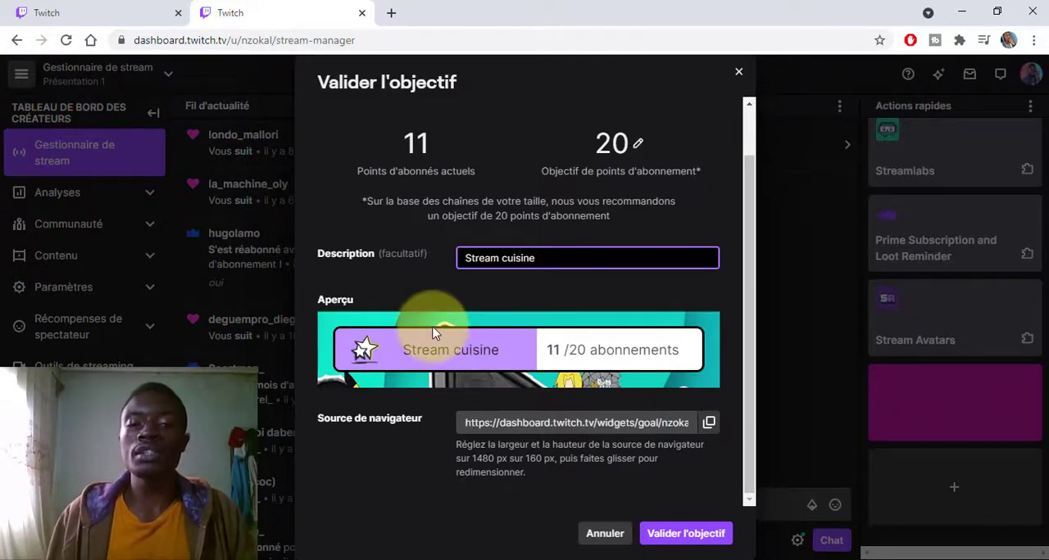
click(554, 351)
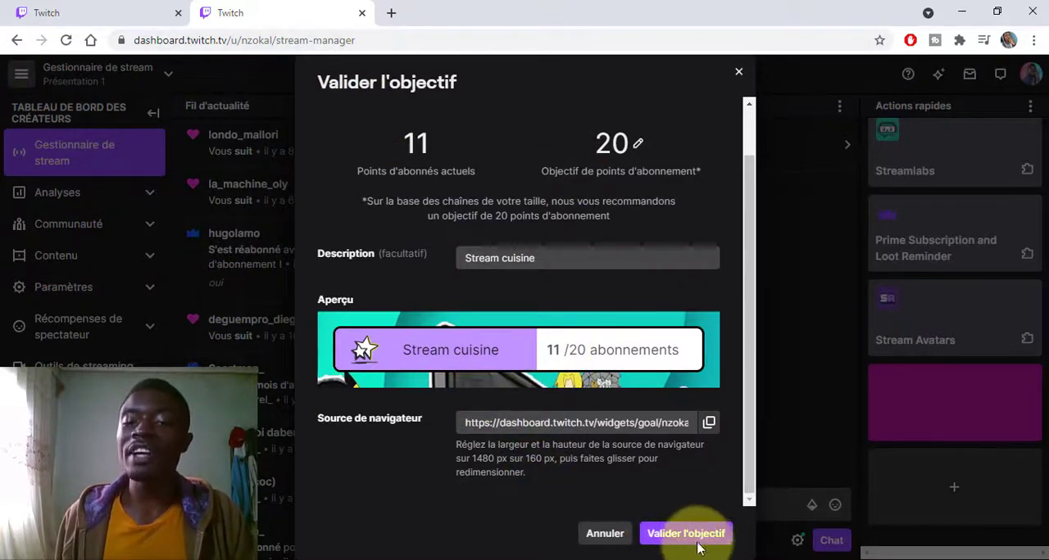
- Switch the goal type to Followers and set its target to 1000 followers
scroll(552, 139, up, 1)
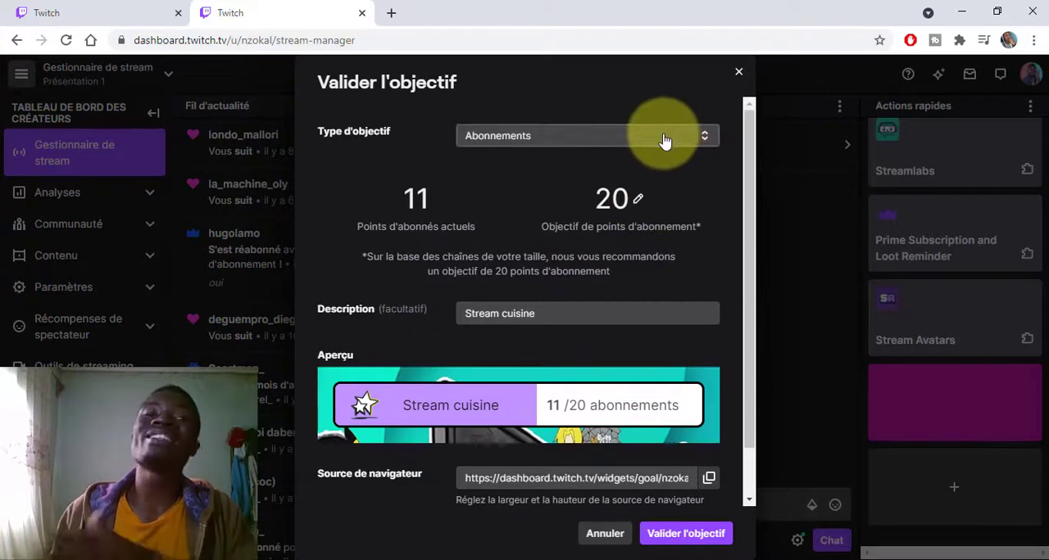
click(665, 141)
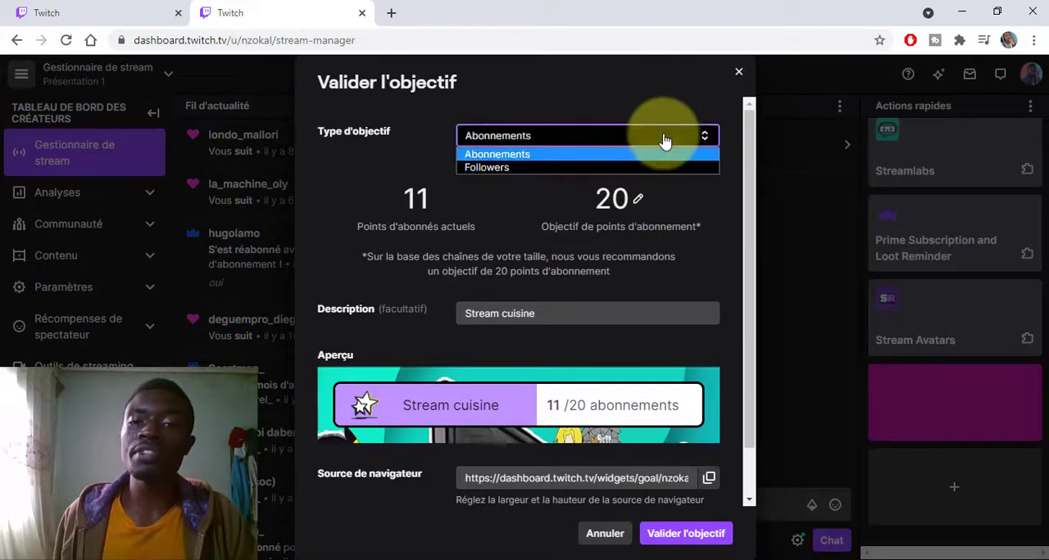
click(500, 166)
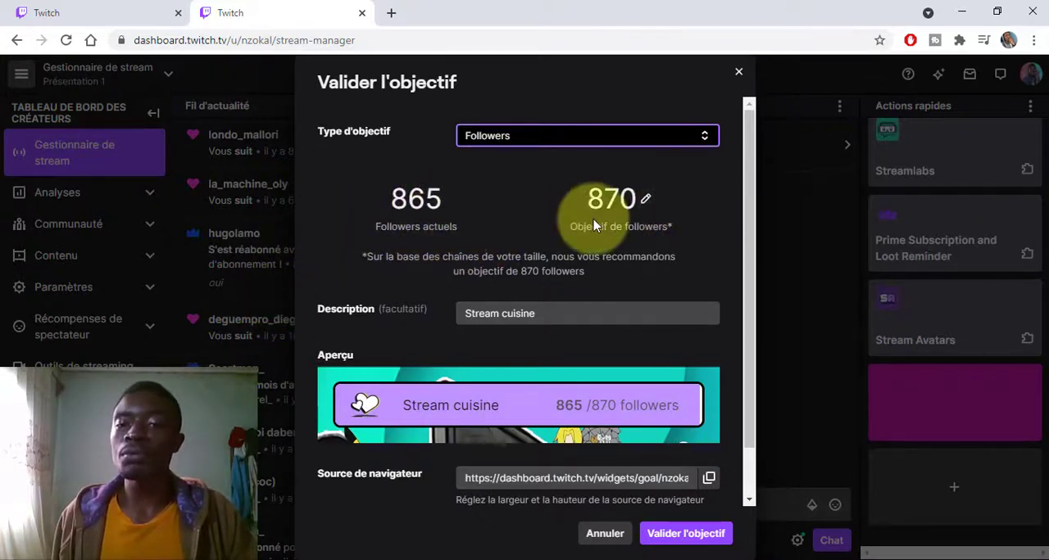
click(645, 200)
key(ctrl+a)
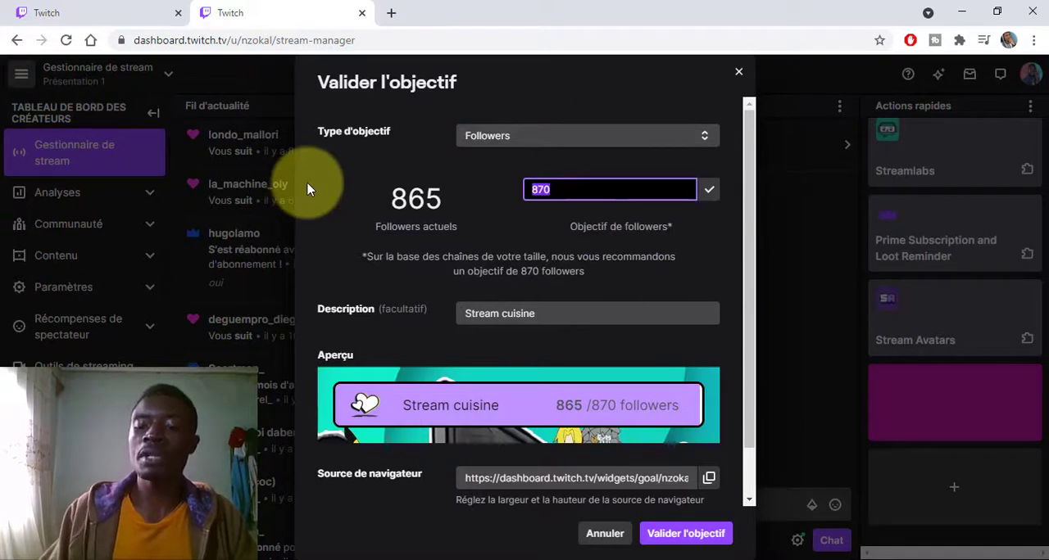
text(1000)
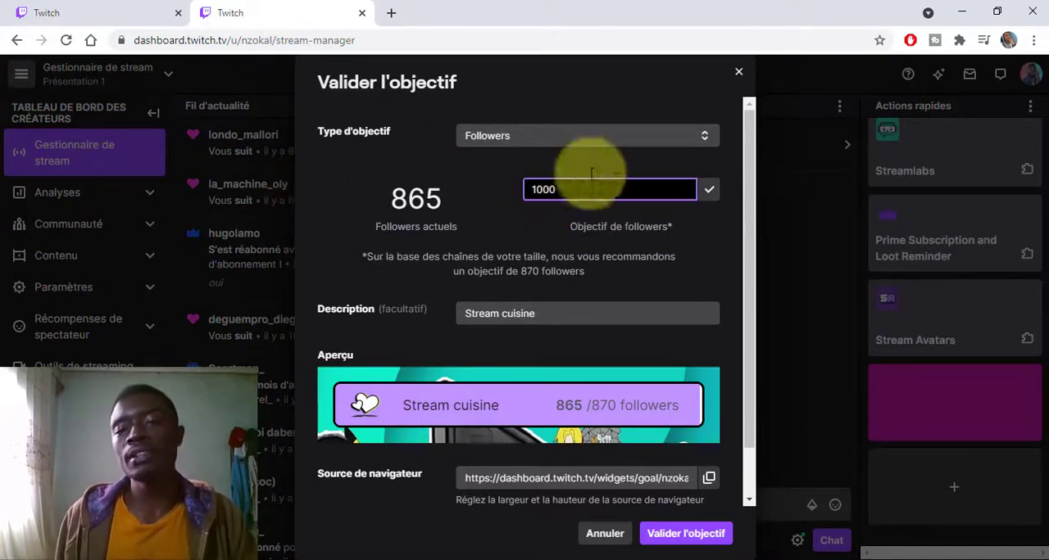
click(710, 190)
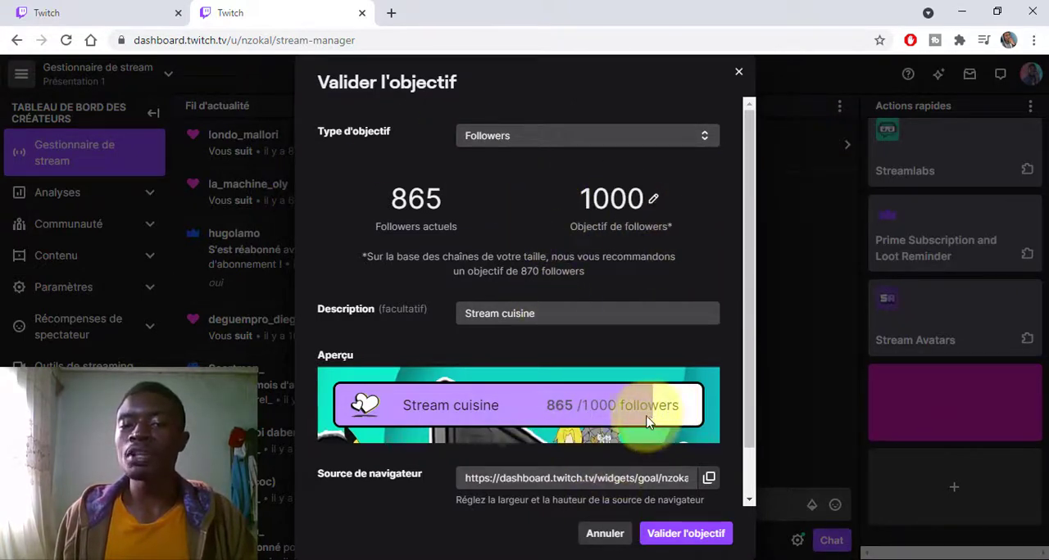
- Switch the goal type back to Abonnements, set its target to 100 subscription points and validate the goal
click(677, 139)
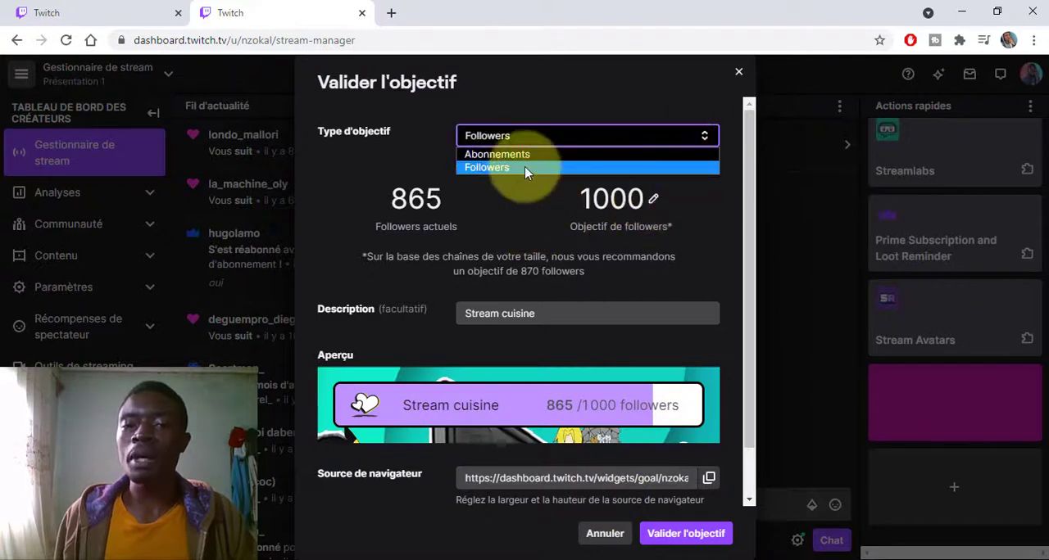
click(542, 152)
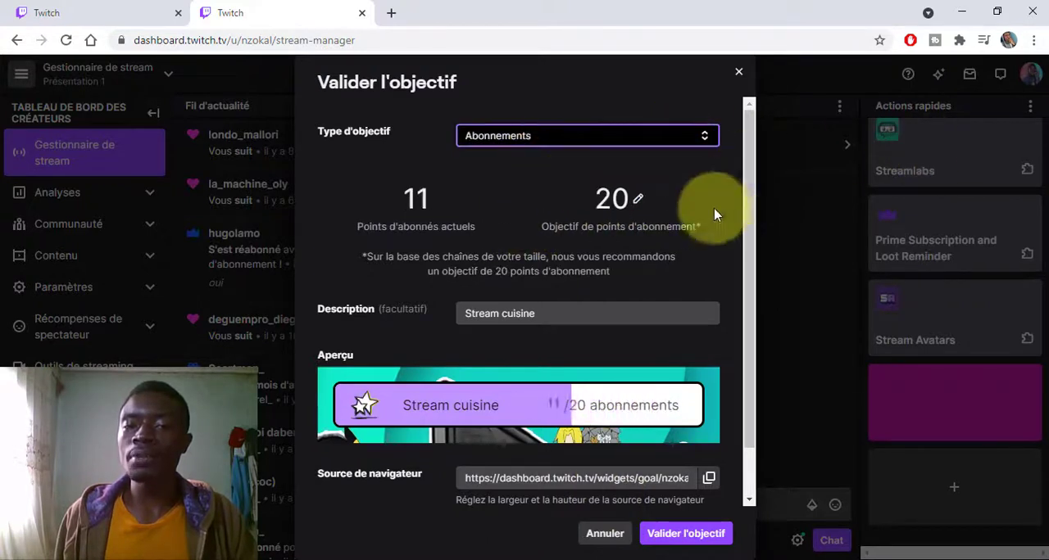
click(640, 201)
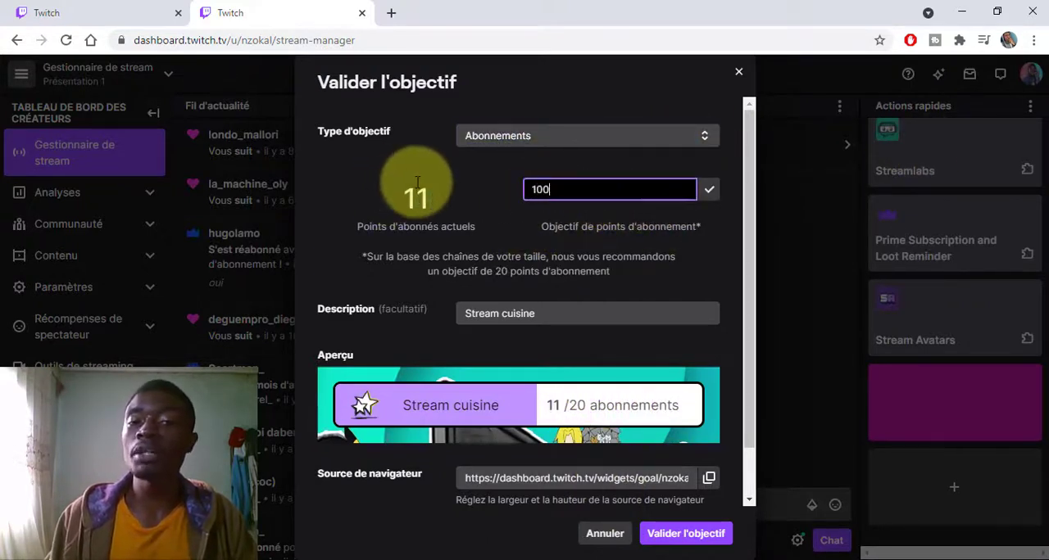
click(709, 191)
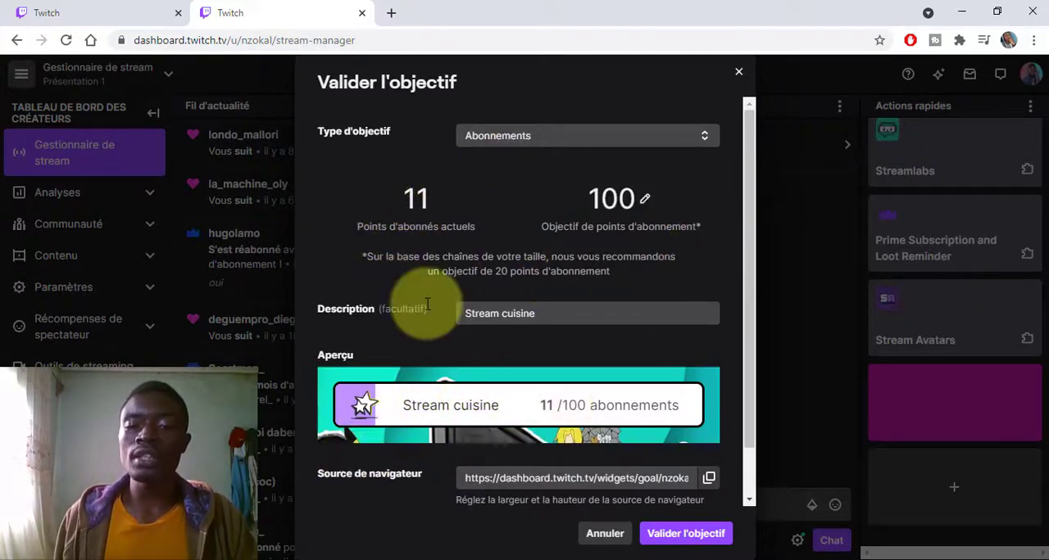
scroll(473, 312, down, 1)
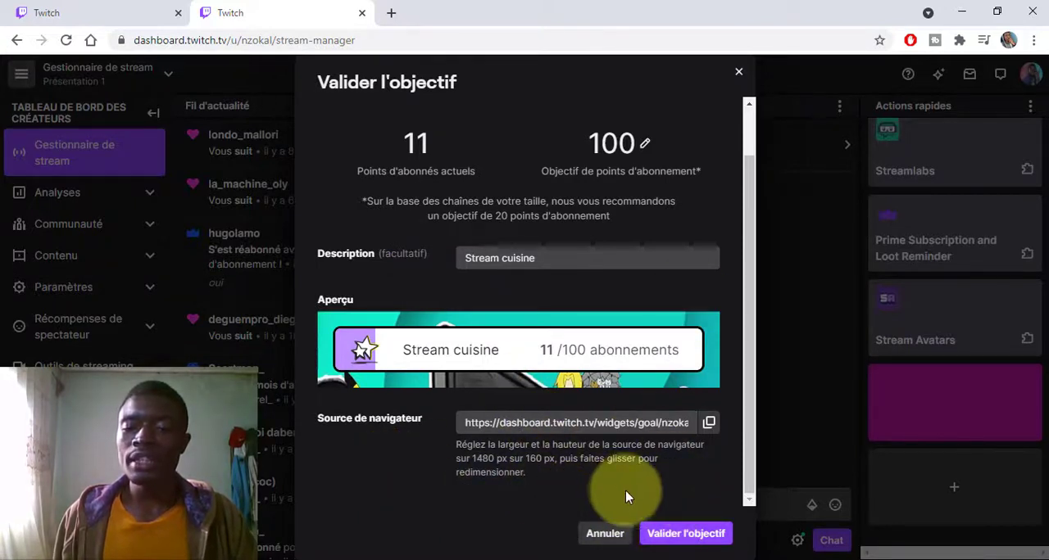
click(671, 533)
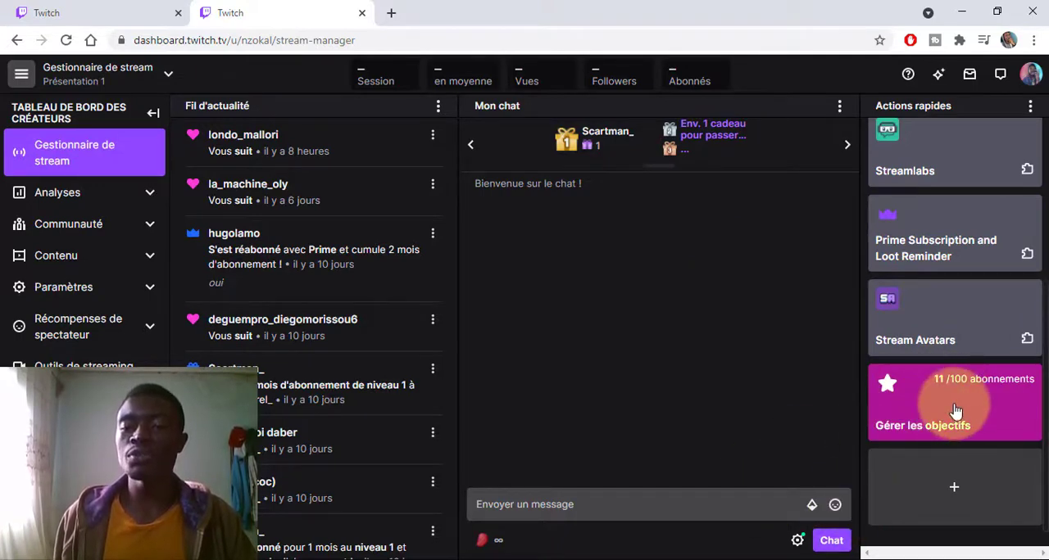
- Review the active goal's details through "Gérer les objectifs" and copy its browser source link
click(922, 414)
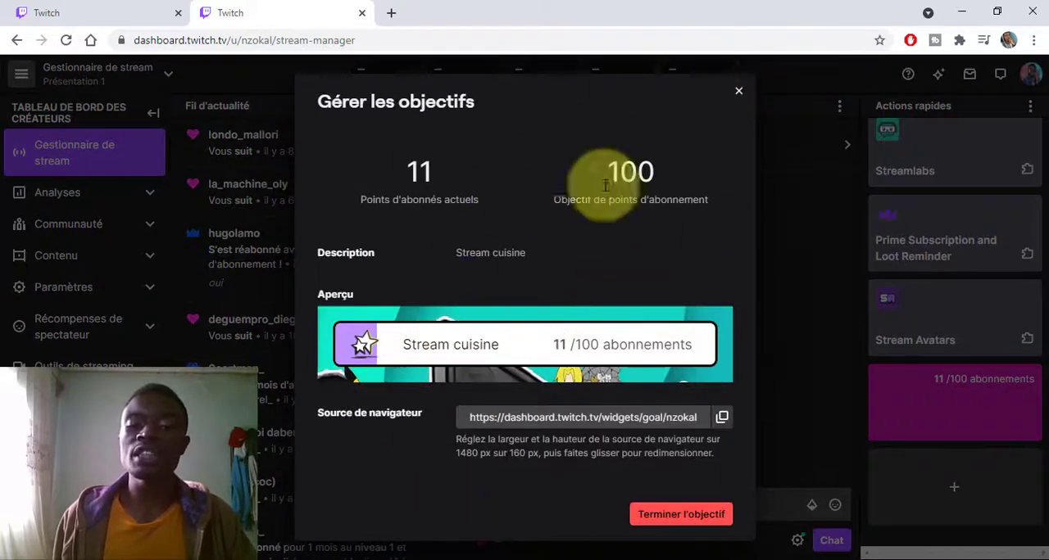
click(739, 91)
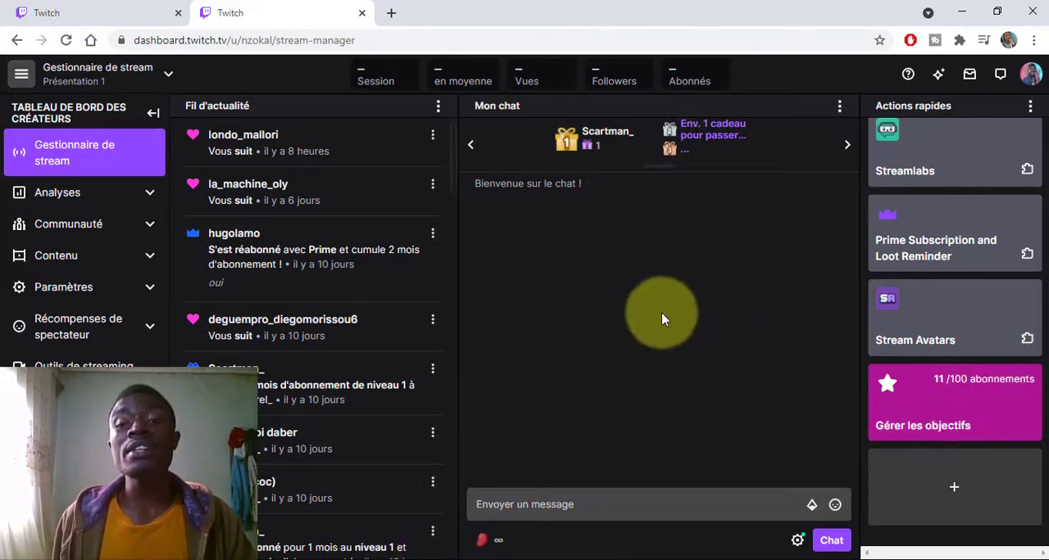
click(932, 392)
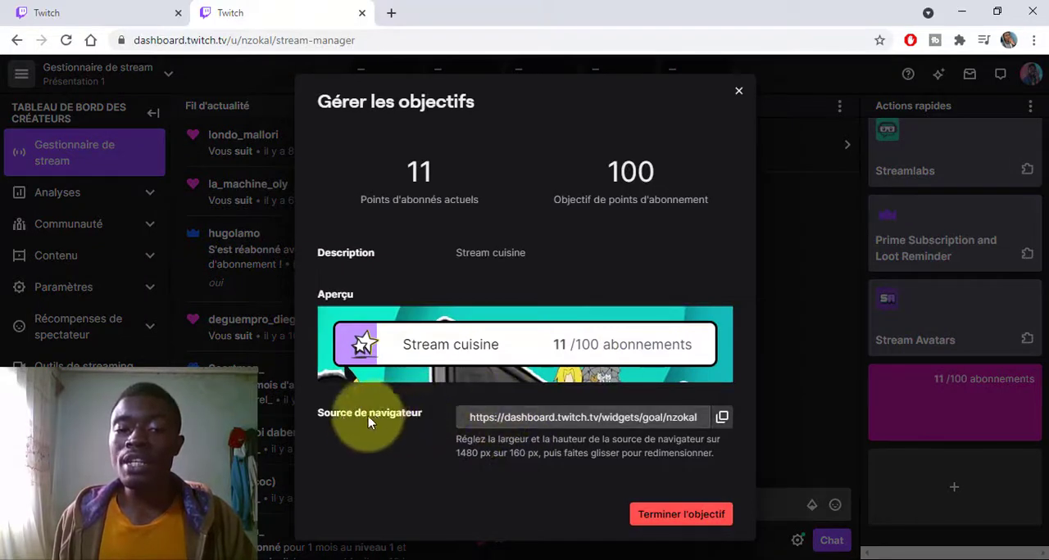
drag(327, 417, 684, 437)
click(560, 419)
click(721, 417)
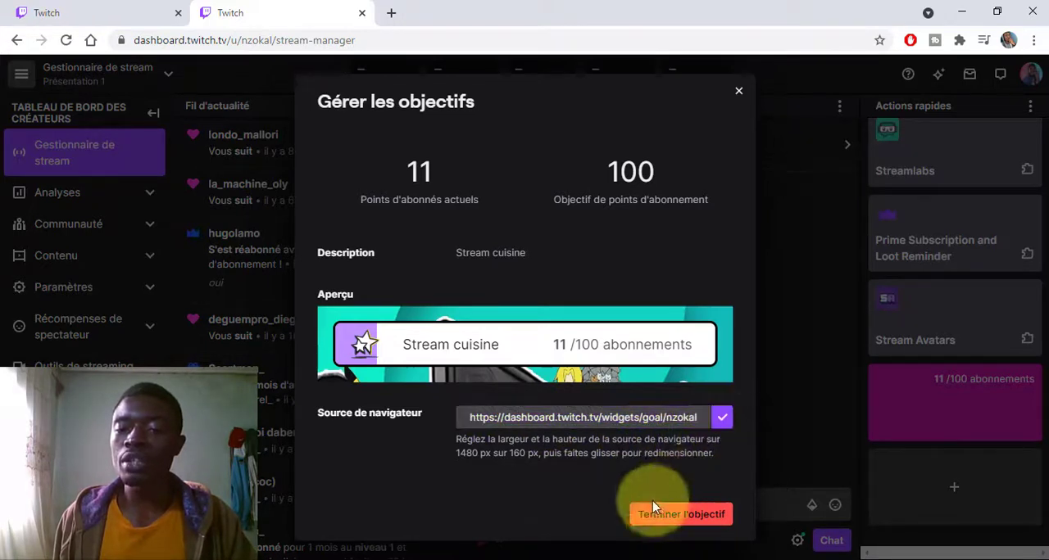
click(739, 93)
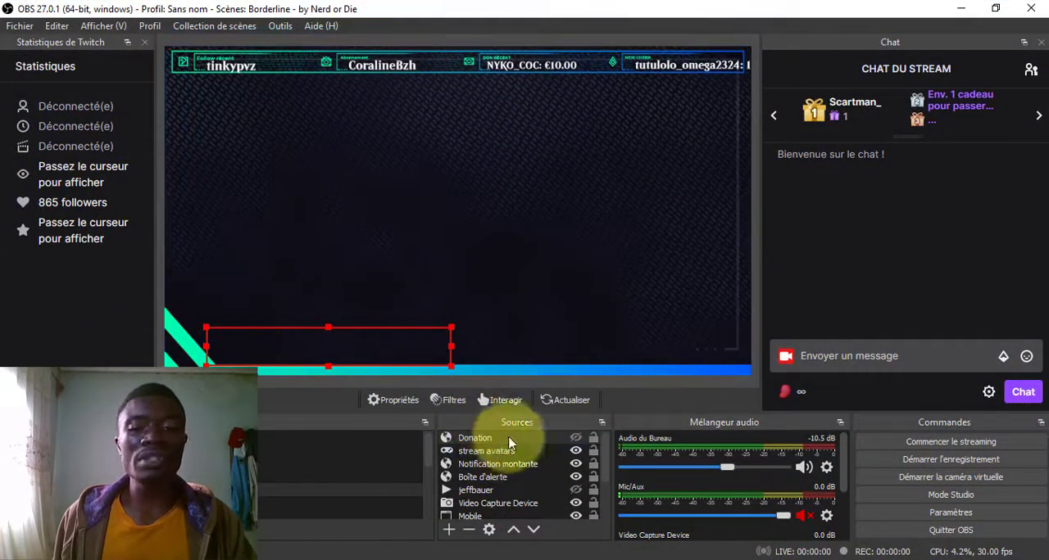
- Switch to OBS and add a new browser source named "objectifs" that uses the copied goal link as its URL
click(449, 532)
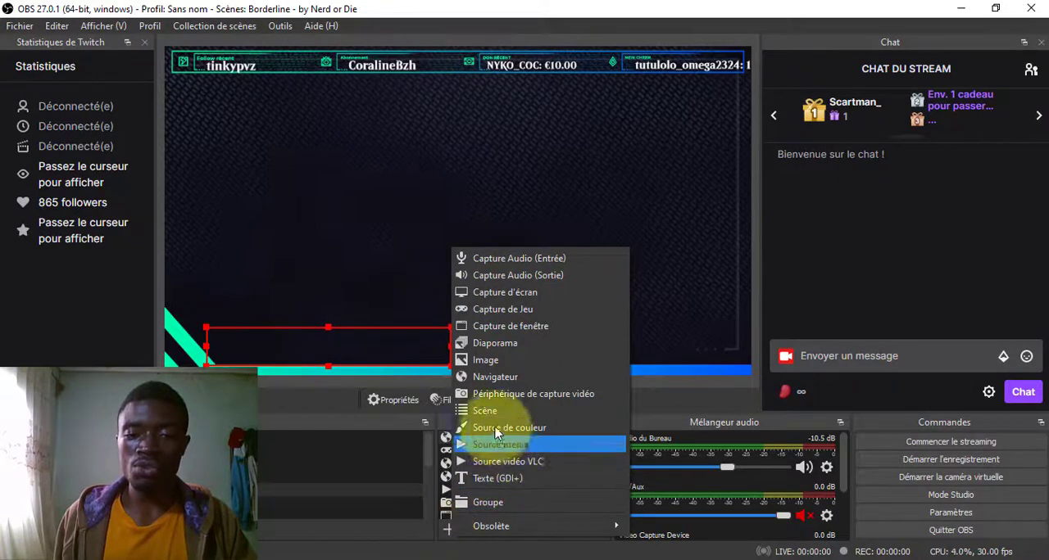
click(495, 380)
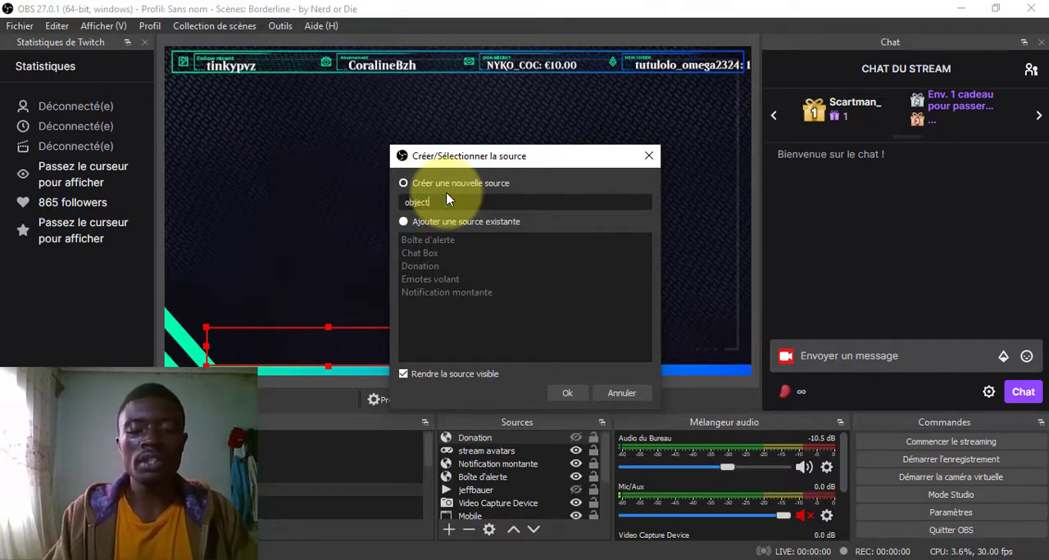
text(objectifs)
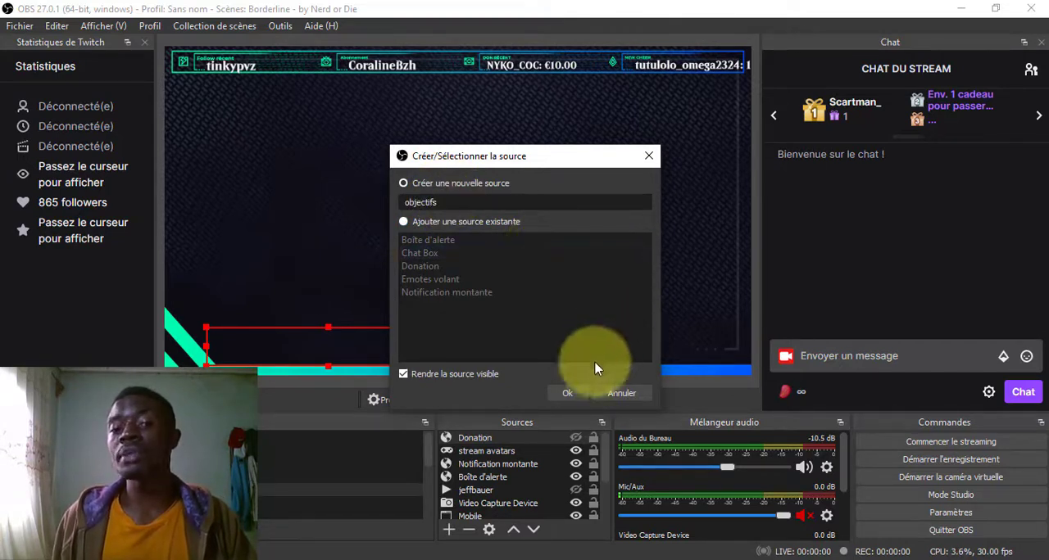
click(576, 393)
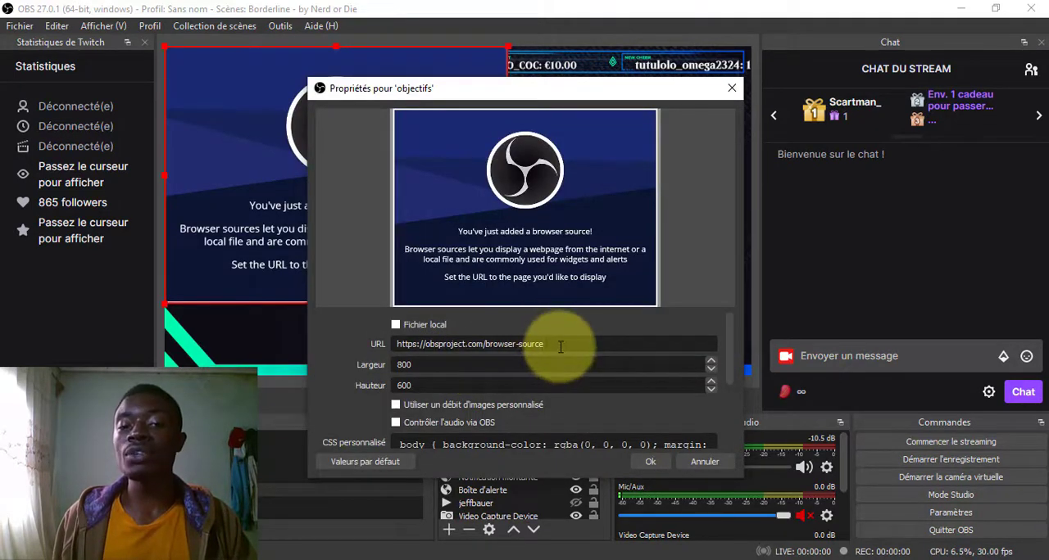
drag(556, 343, 377, 344)
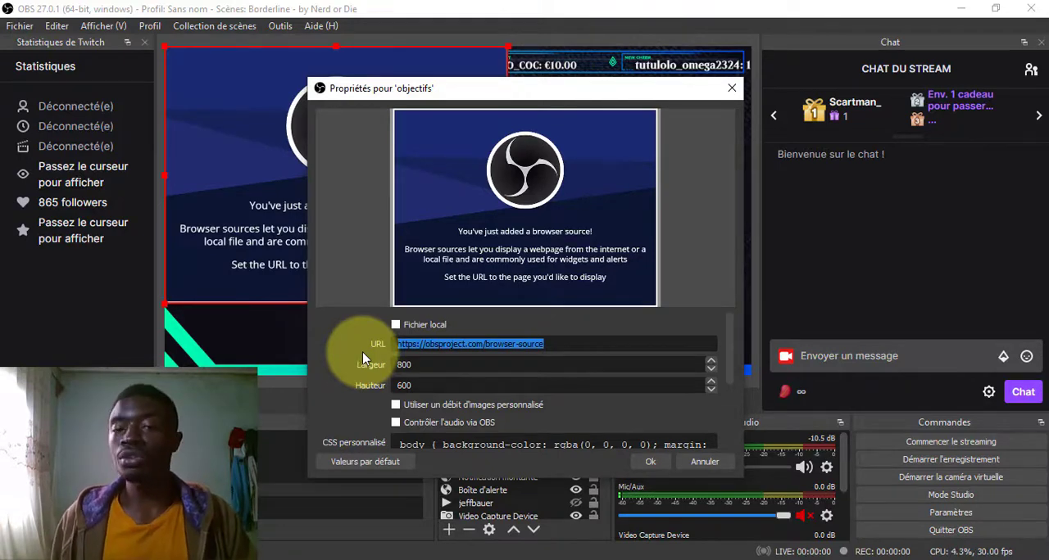
key(ctrl+v)
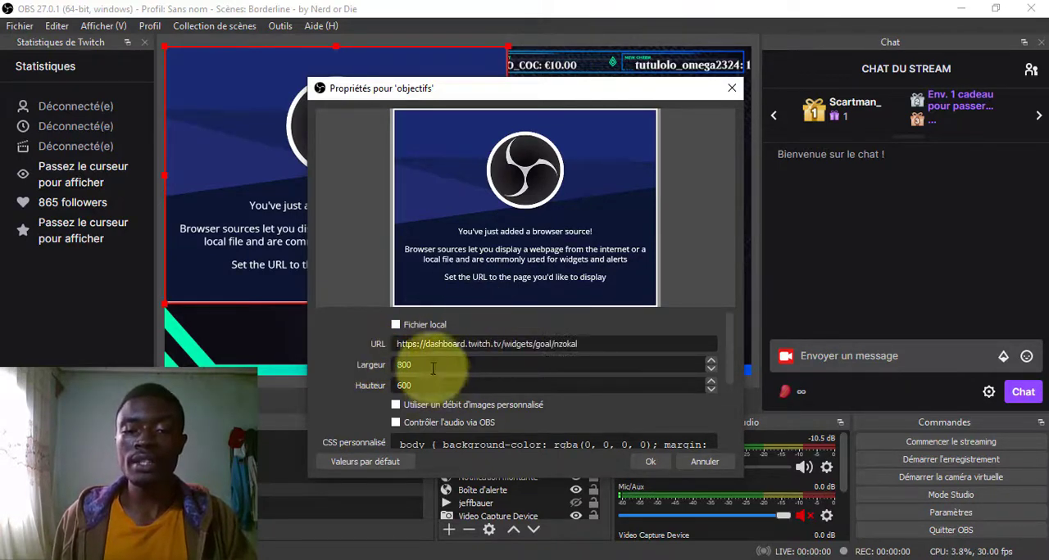
- Set the objectifs source to a width of 300 and a height of 150, and place it centrally below the scene's upper banner
drag(460, 108, 710, 162)
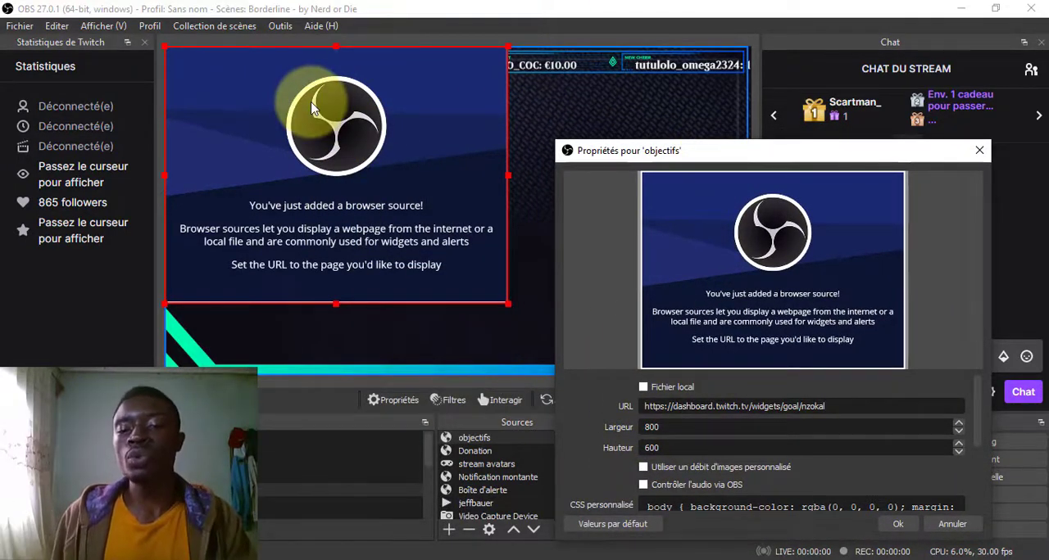
drag(680, 449, 597, 454)
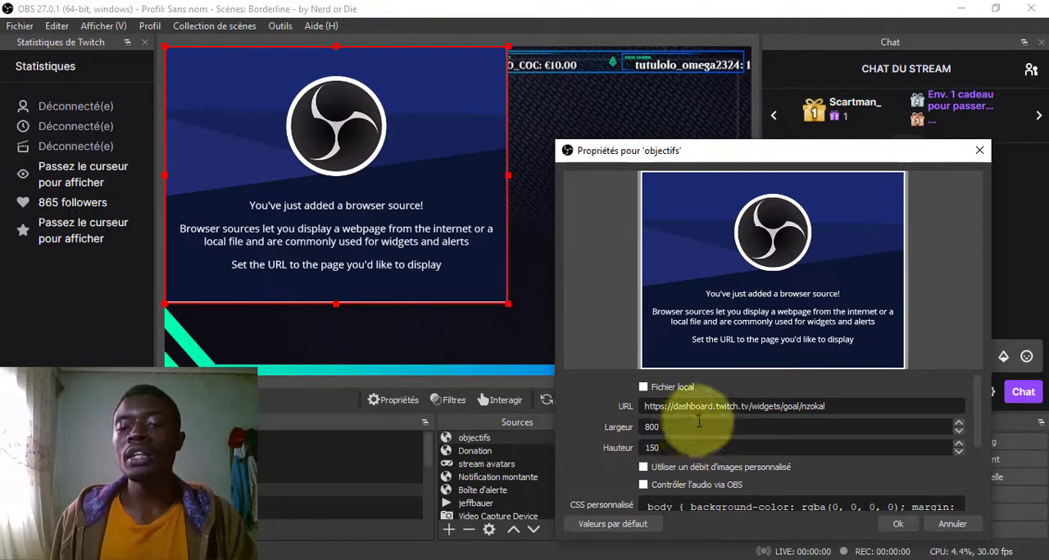
drag(689, 426, 599, 413)
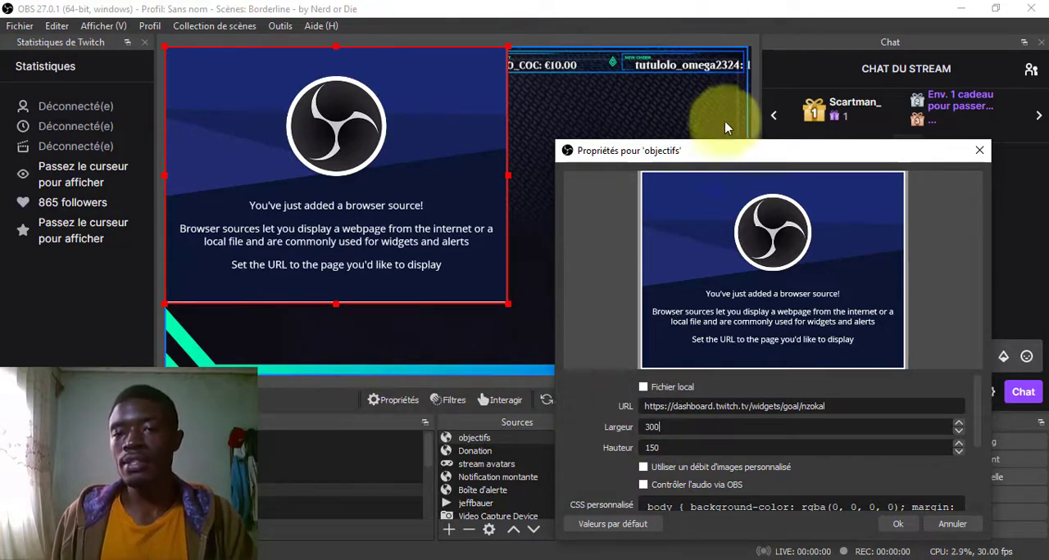
drag(712, 159, 687, 72)
scroll(576, 363, down, 3)
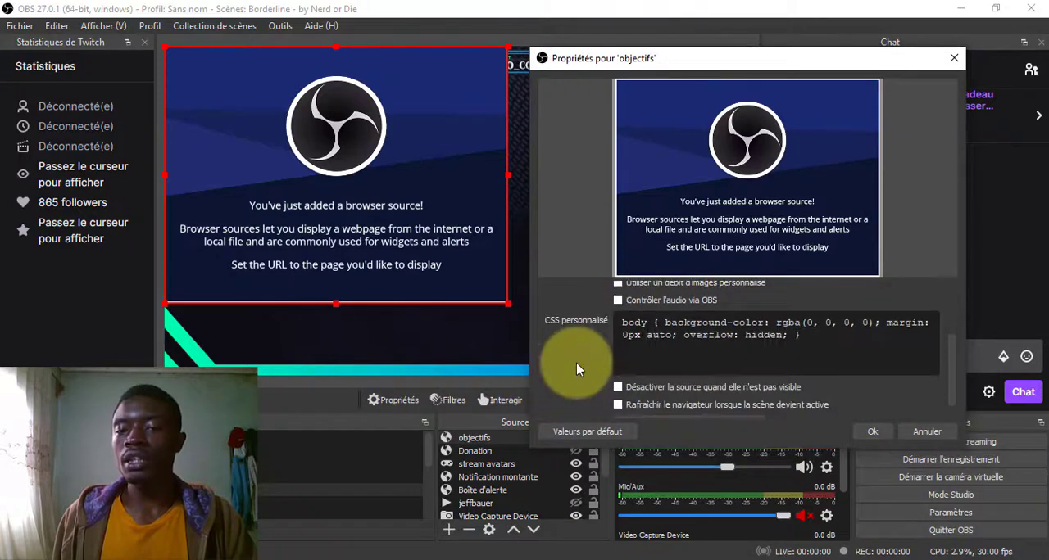
scroll(576, 363, up, 3)
scroll(573, 335, down, 3)
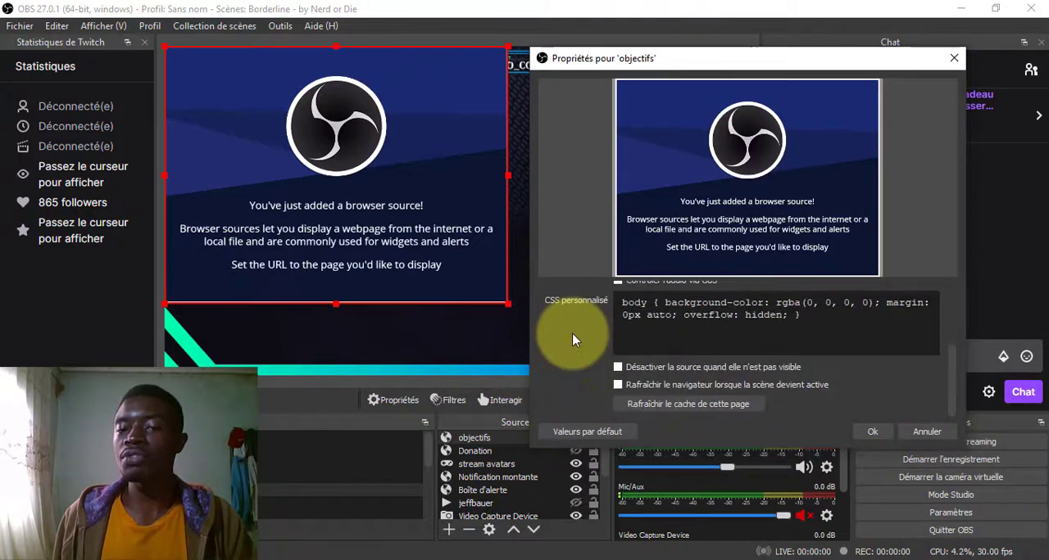
click(876, 433)
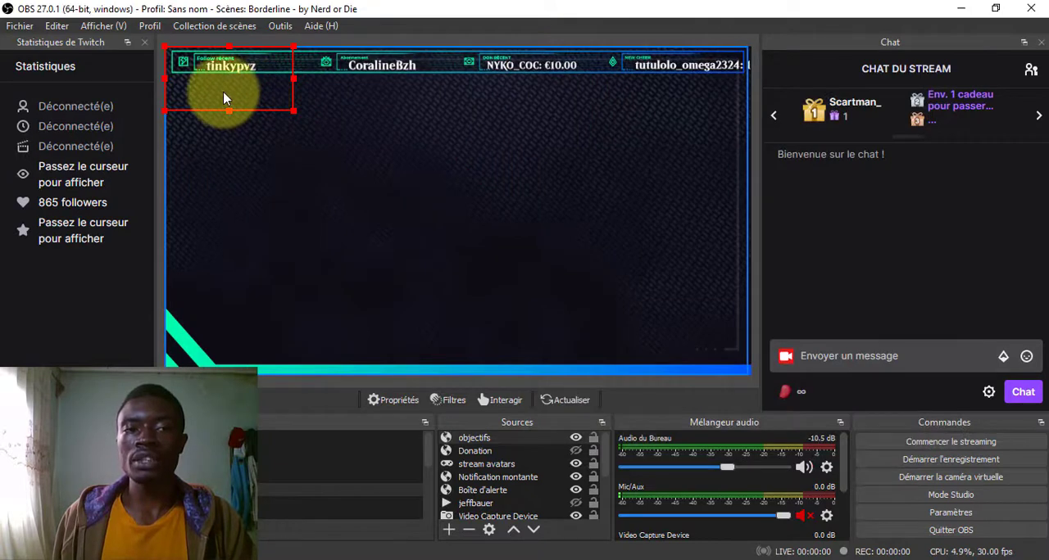
drag(231, 108, 437, 125)
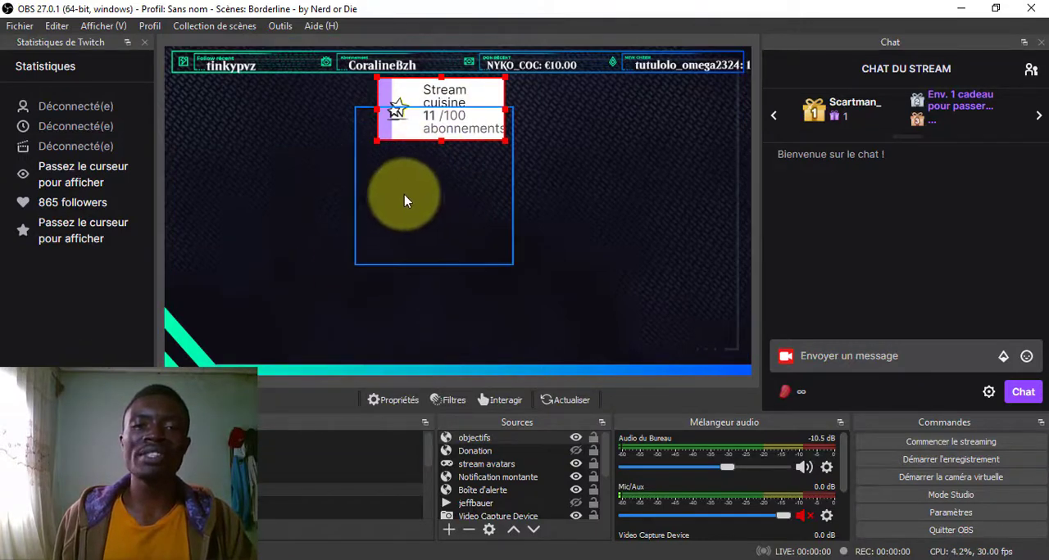
- Change the objectifs source's properties to a width of 500 and a height of 100
right_click(490, 441)
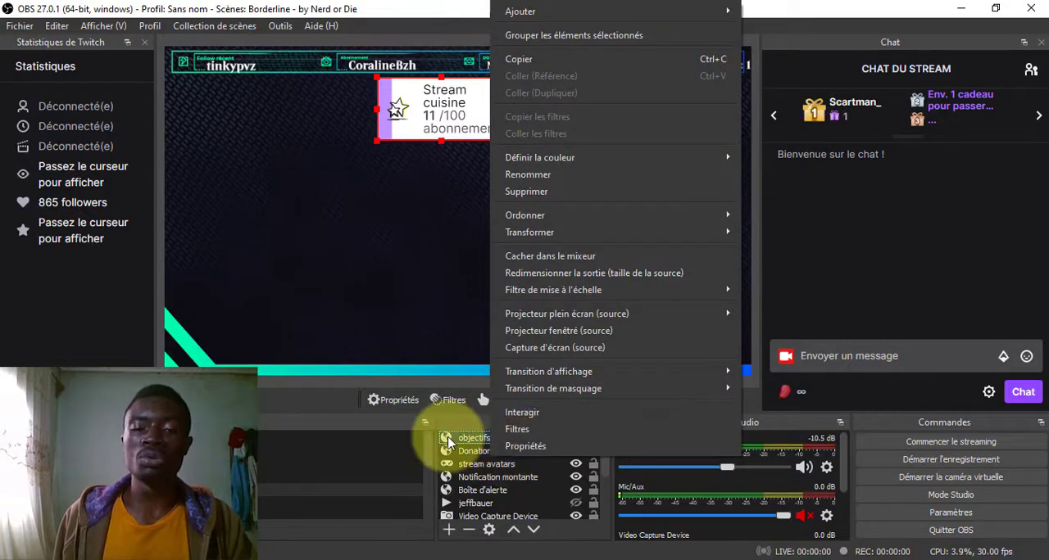
click(508, 446)
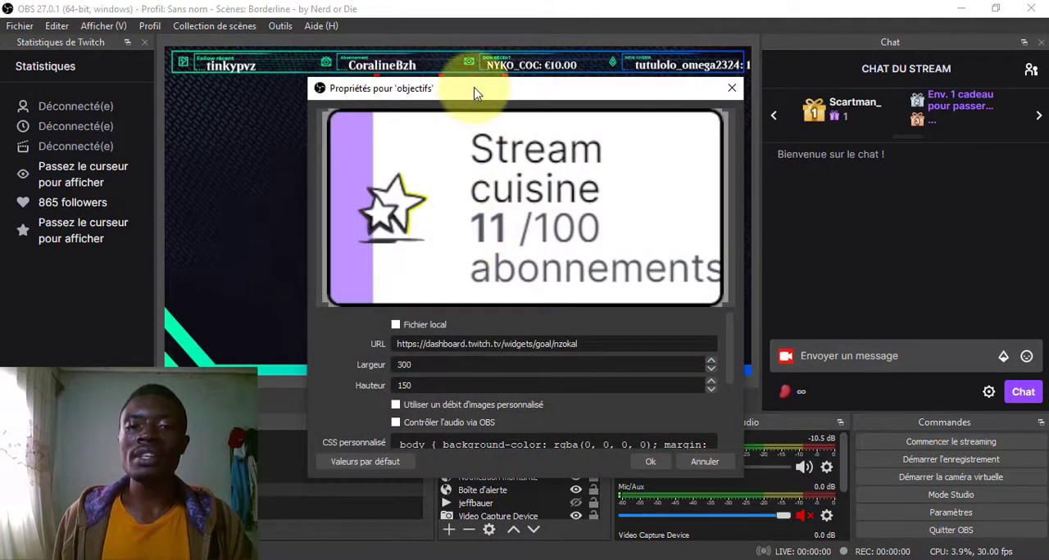
drag(468, 92, 570, 155)
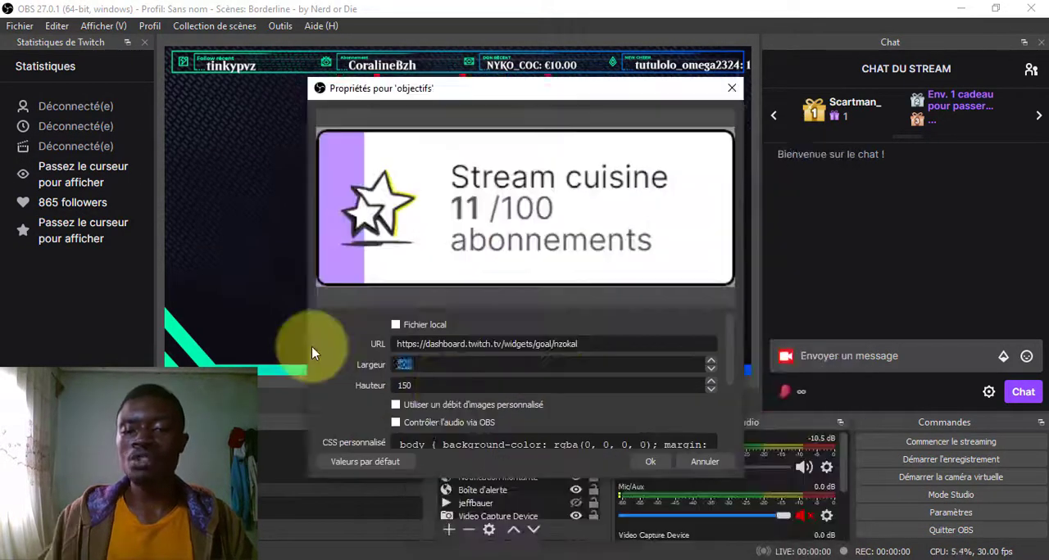
drag(423, 385, 318, 390)
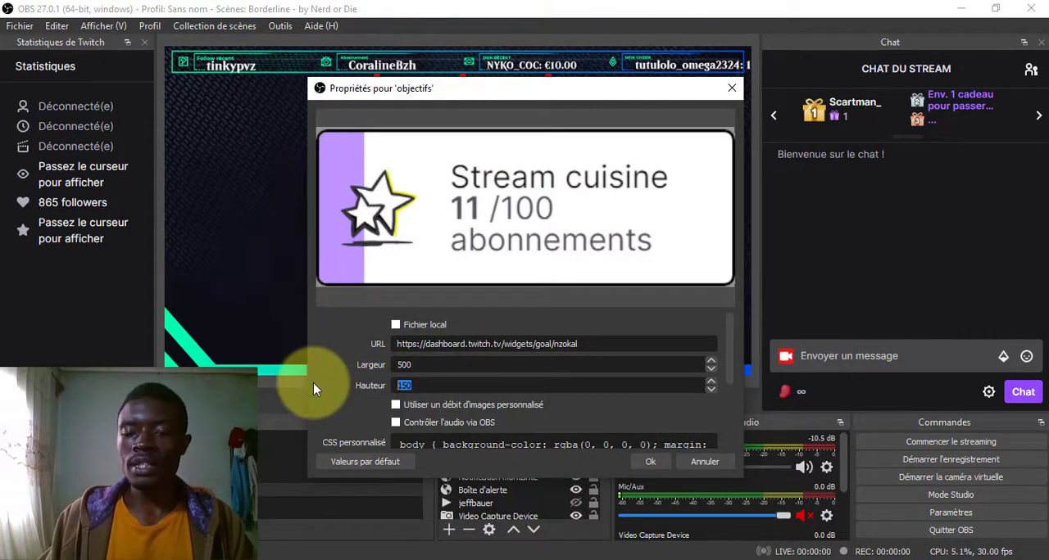
text(100)
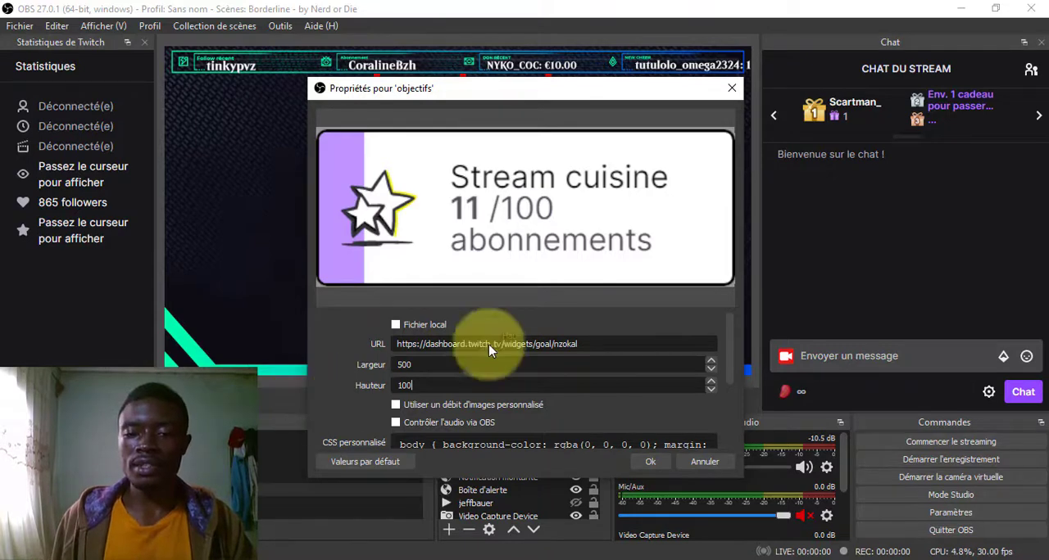
click(650, 462)
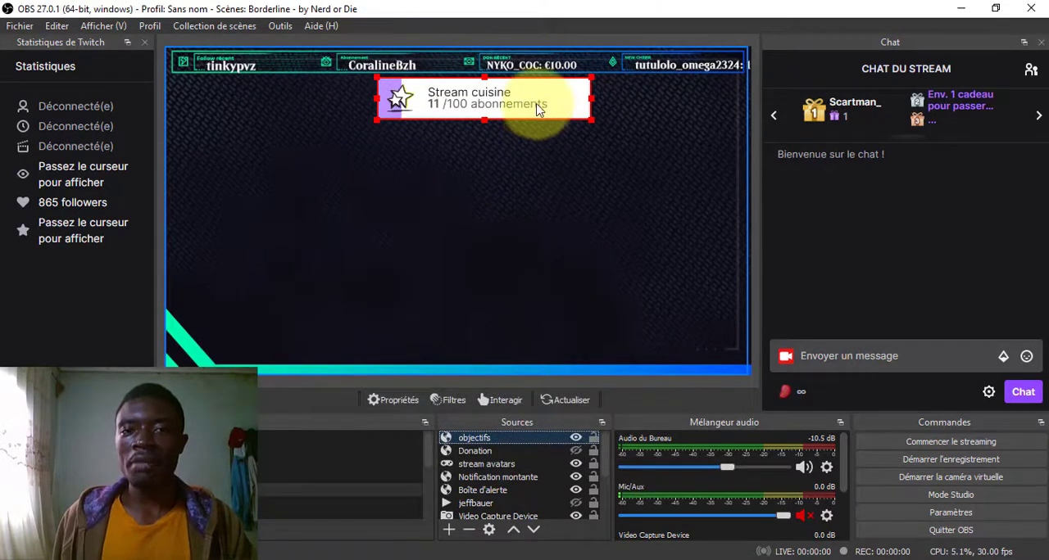
- Scale the goal widget down to about three quarters of its size and centre it just below the scene's upper banner
drag(524, 106, 485, 102)
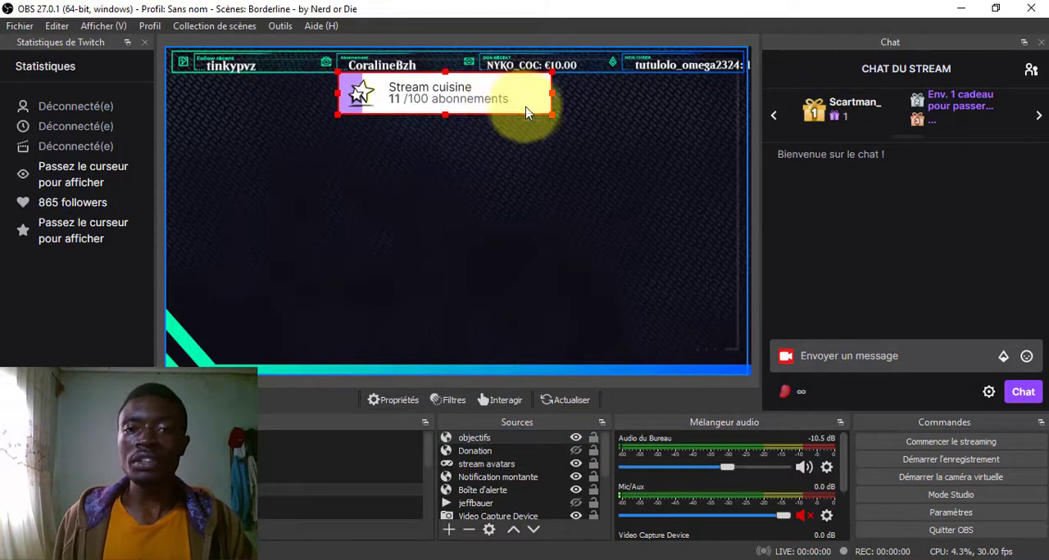
drag(550, 115, 481, 97)
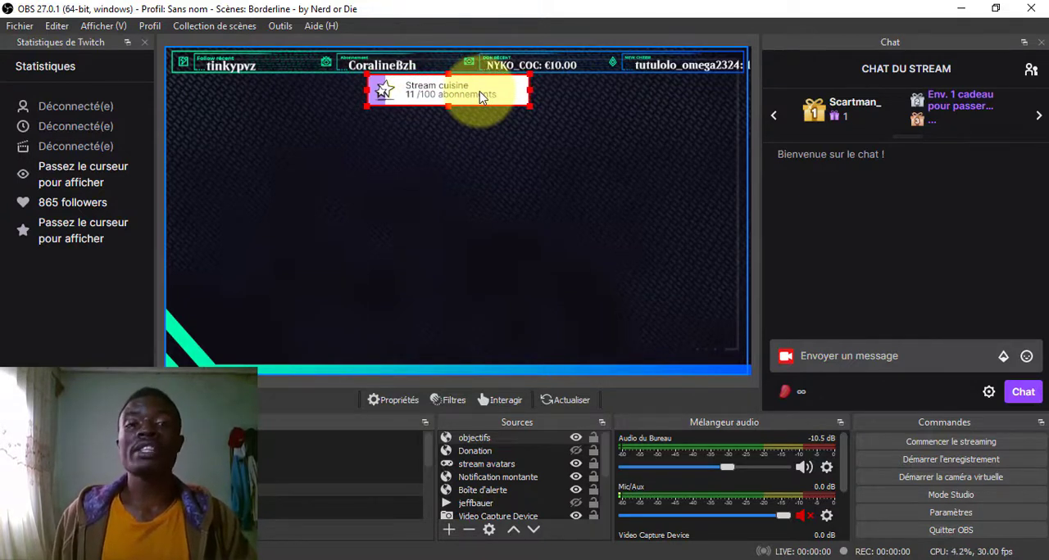
click(543, 213)
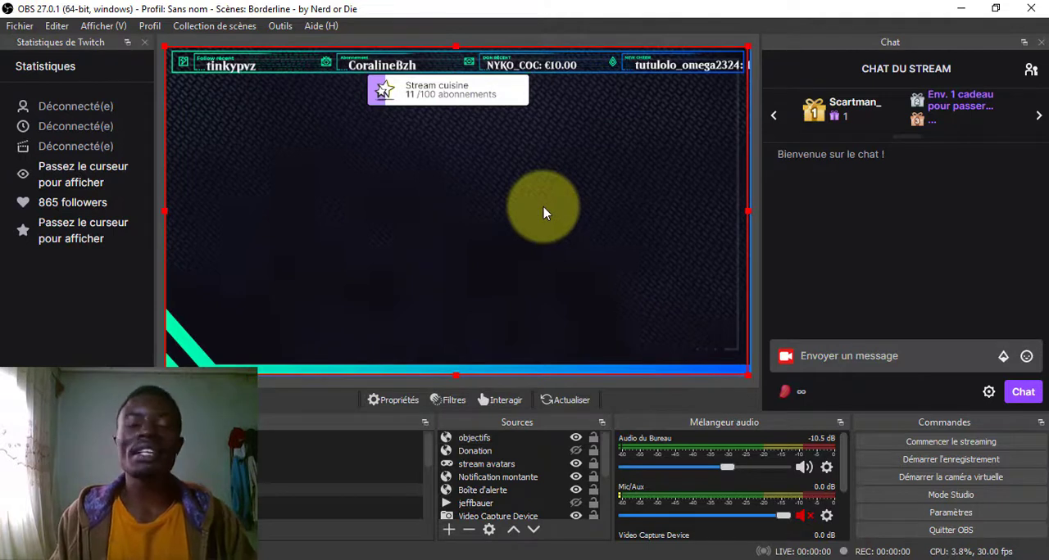